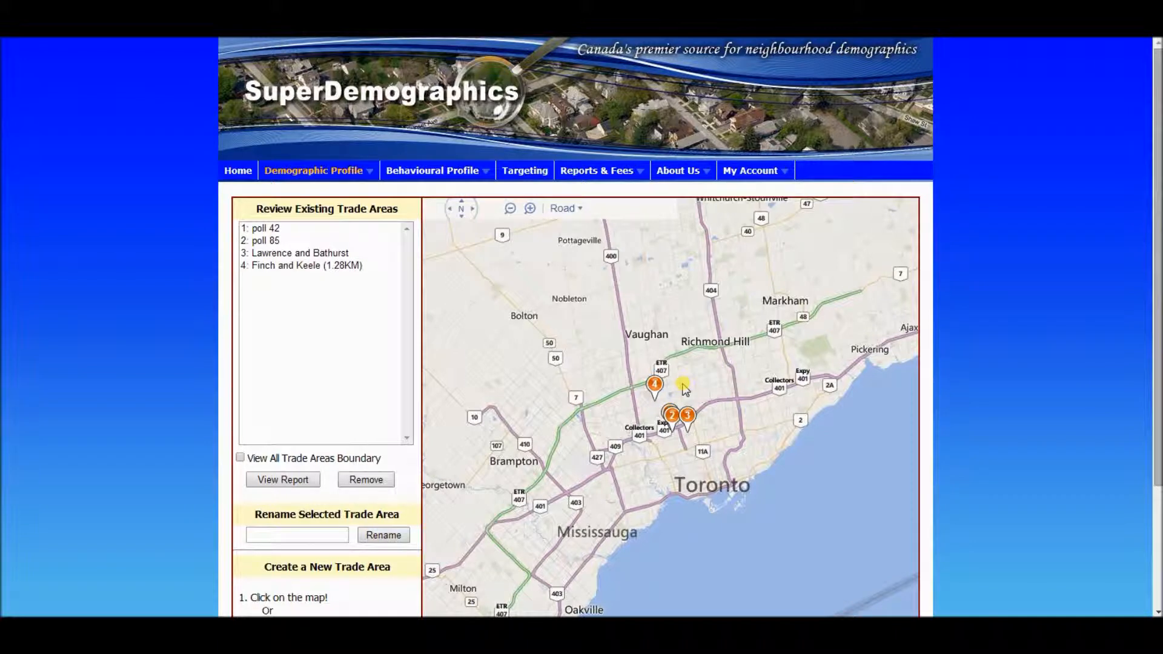
Go to the Upload Postal Codes page of the demographic profile section and open a blank Notepad document beside it
{"action": "mouse_move", "coordinate": [354, 171]}
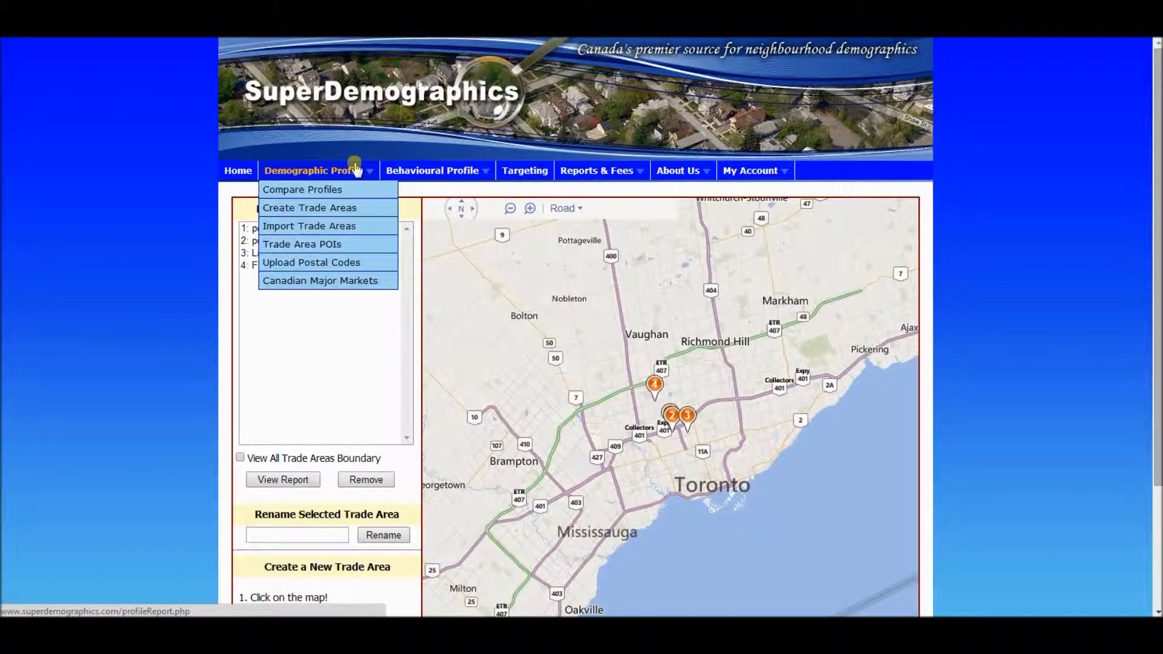
{"action": "left_click", "coordinate": [338, 261]}
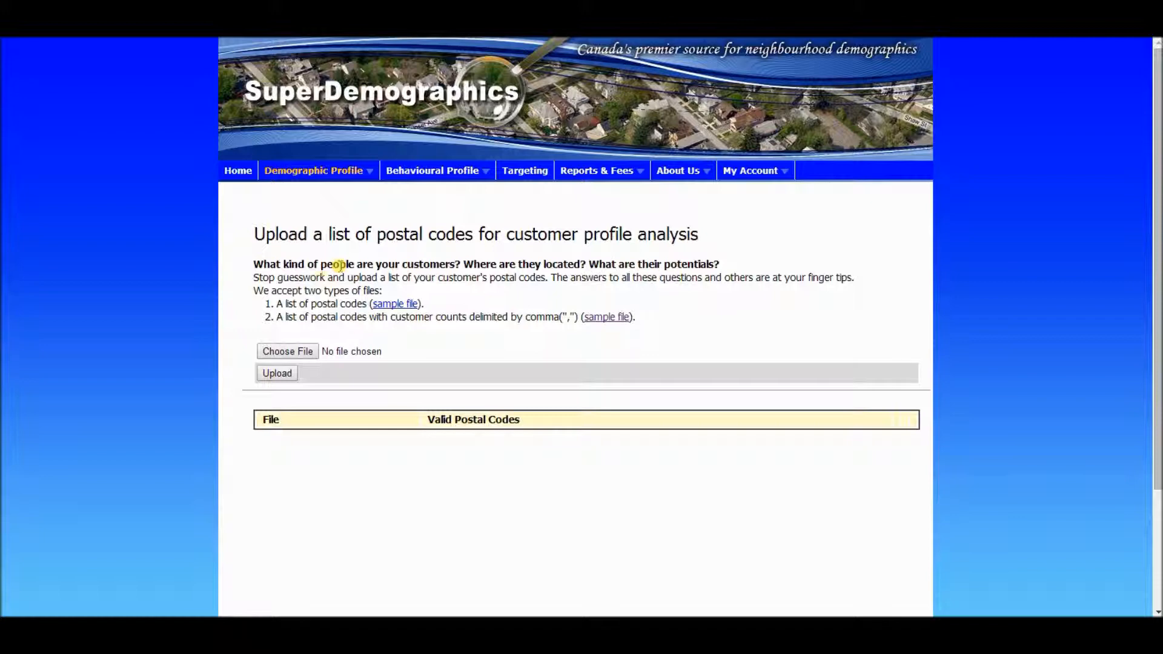
{"action": "left_click", "coordinate": [17, 616]}
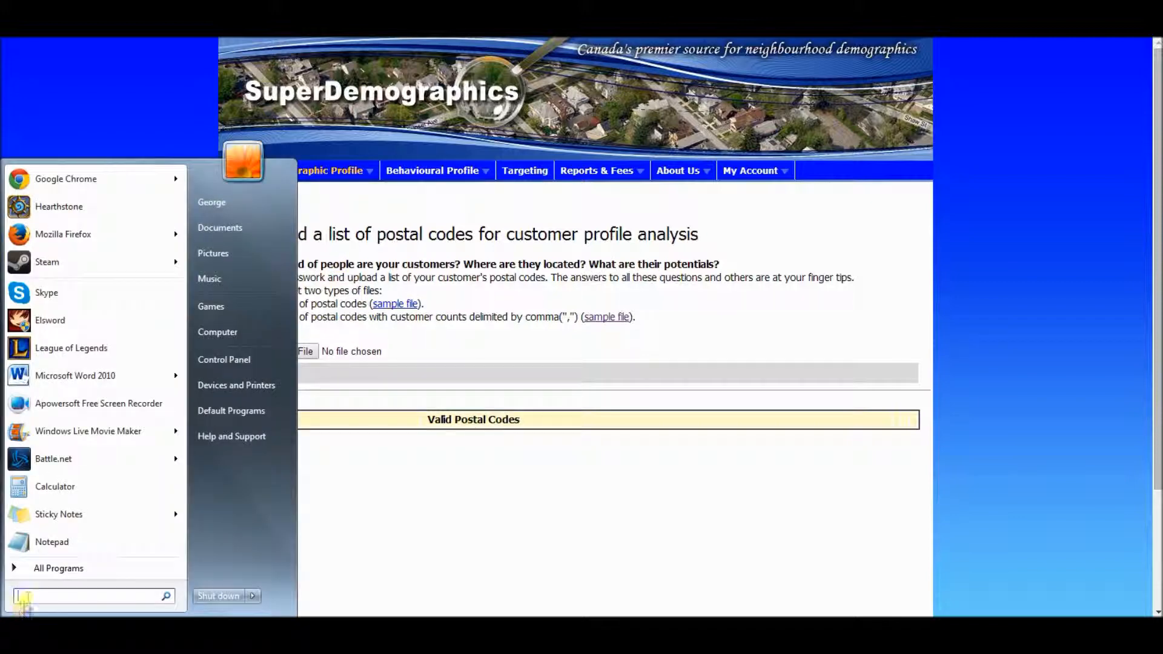
{"action": "left_click", "coordinate": [63, 543]}
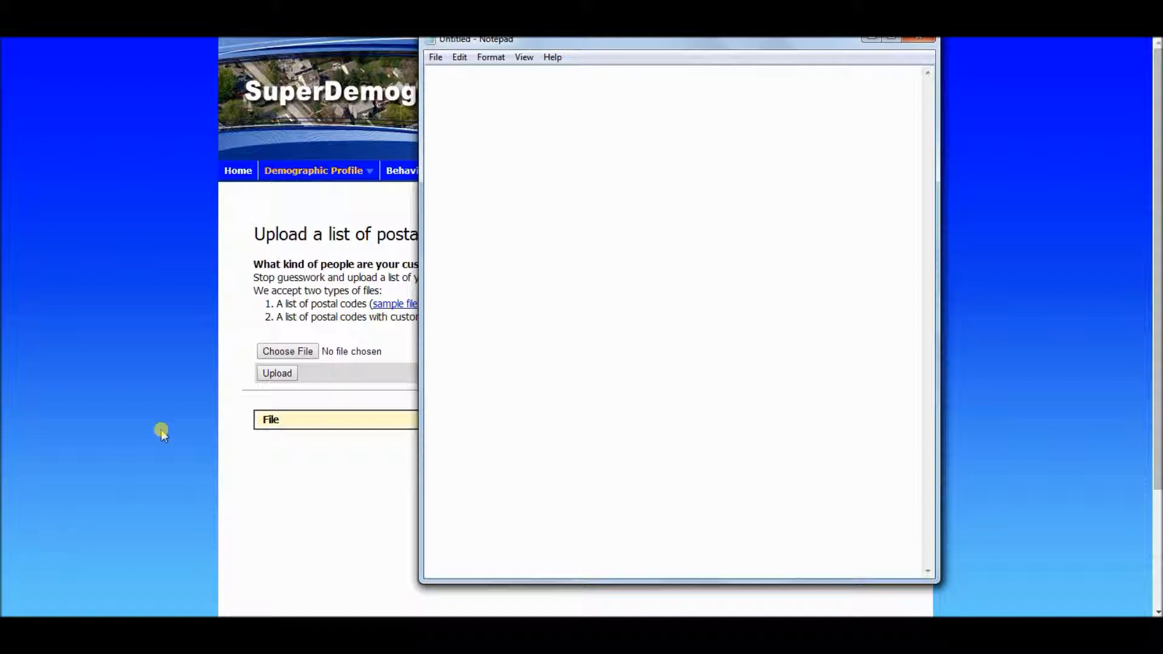
{"action": "left_click_drag", "start_coordinate": [495, 39], "coordinate": [495, 49]}
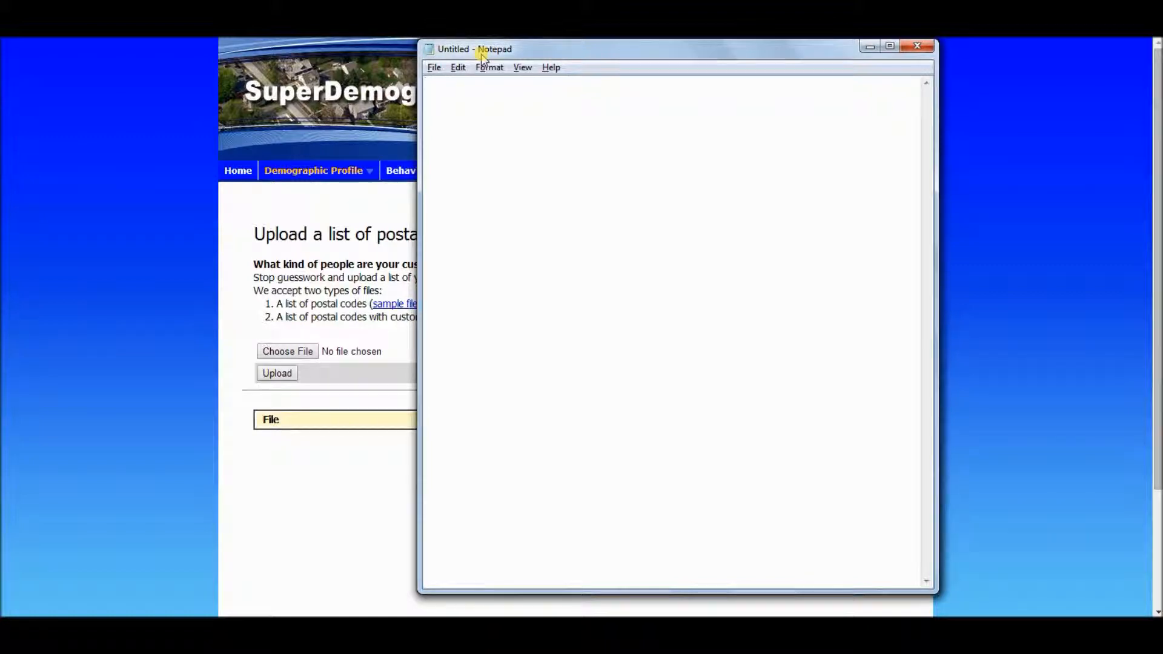
Write three comma-separated lines of postal codes with customer counts: "M6B4F3, 25", "M6B2E2, 10" and "M6B1N3, 2"
{"action": "type", "text": "M6"}
{"action": "type", "text": "B"}
{"action": "type", "text": "4F3"}
{"action": "type", "text": ", 25 "}
{"action": "type", "text": "M6B"}
{"action": "type", "text": "2E2"}
{"action": "type", "text": ", 10"}
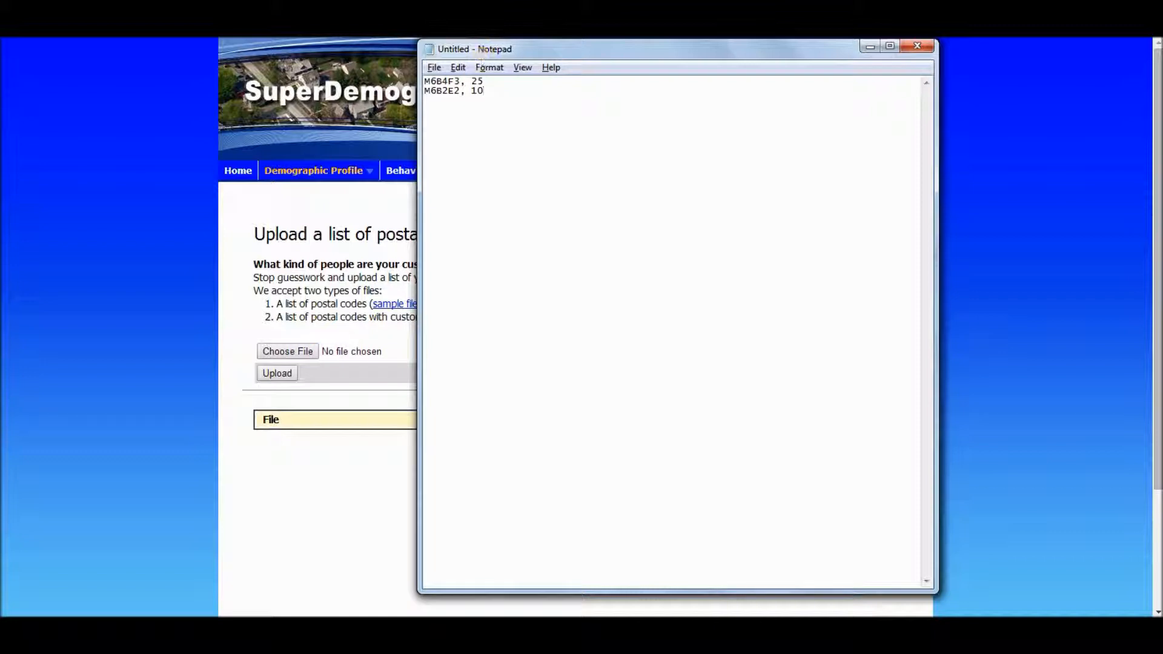
{"action": "key", "text": "Return"}
{"action": "type", "text": "M6B1N3, 2"}
Save the list in the Documents library as "postal codes.txt"
{"action": "left_click", "coordinate": [433, 68]}
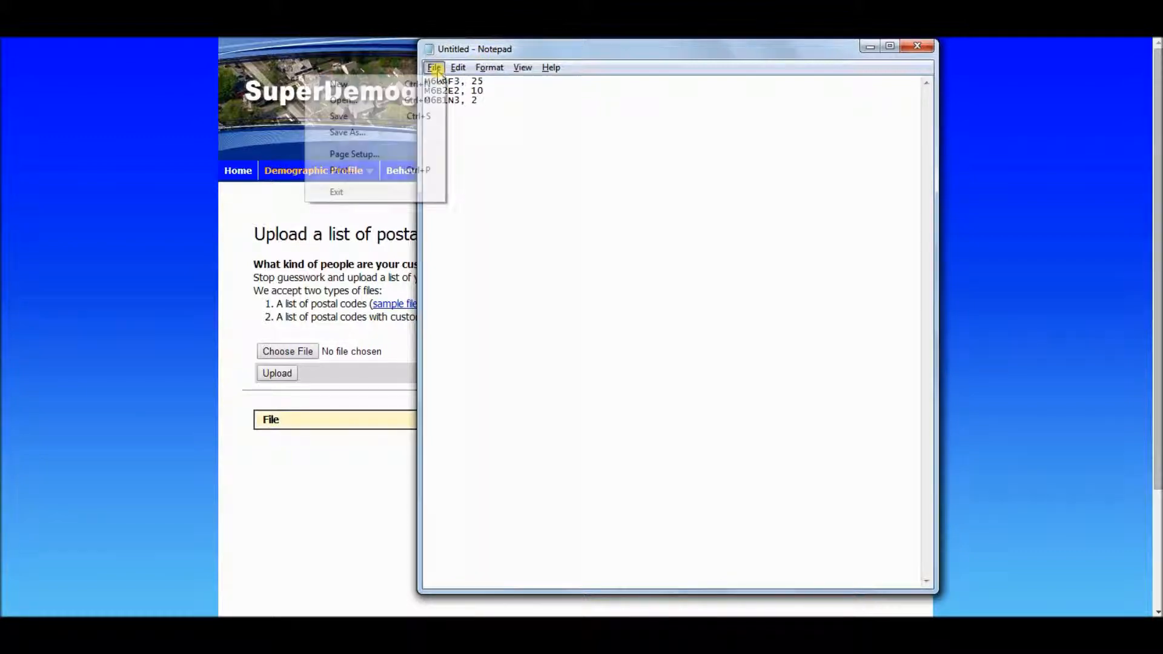
{"action": "left_click", "coordinate": [409, 121]}
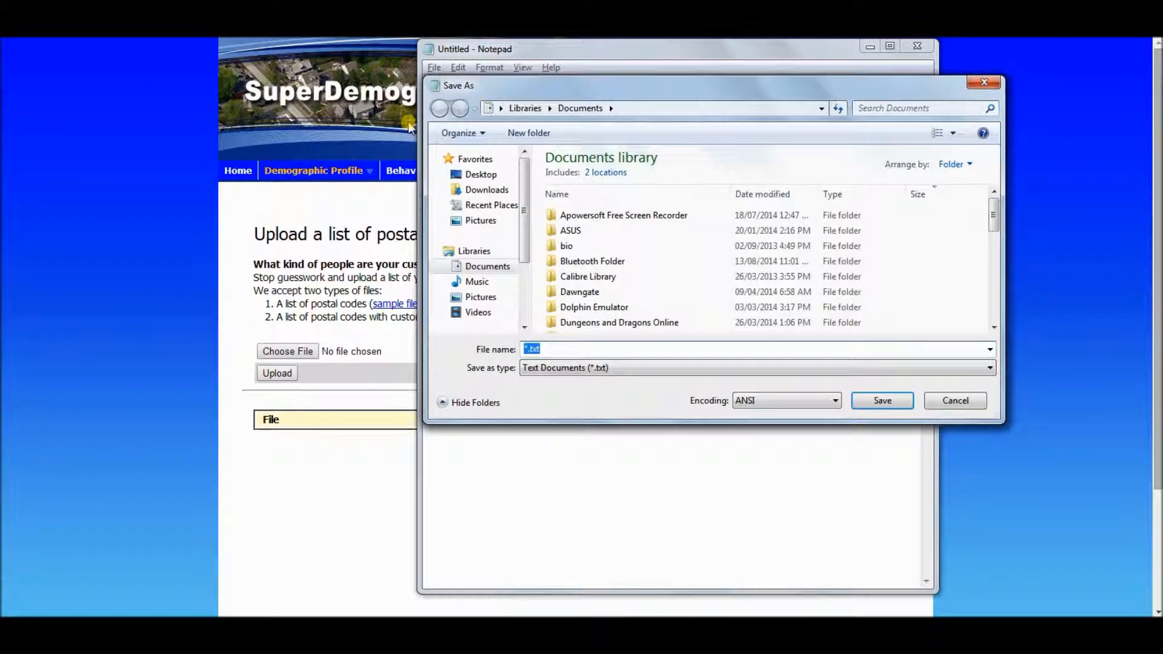
{"action": "left_click", "coordinate": [863, 403]}
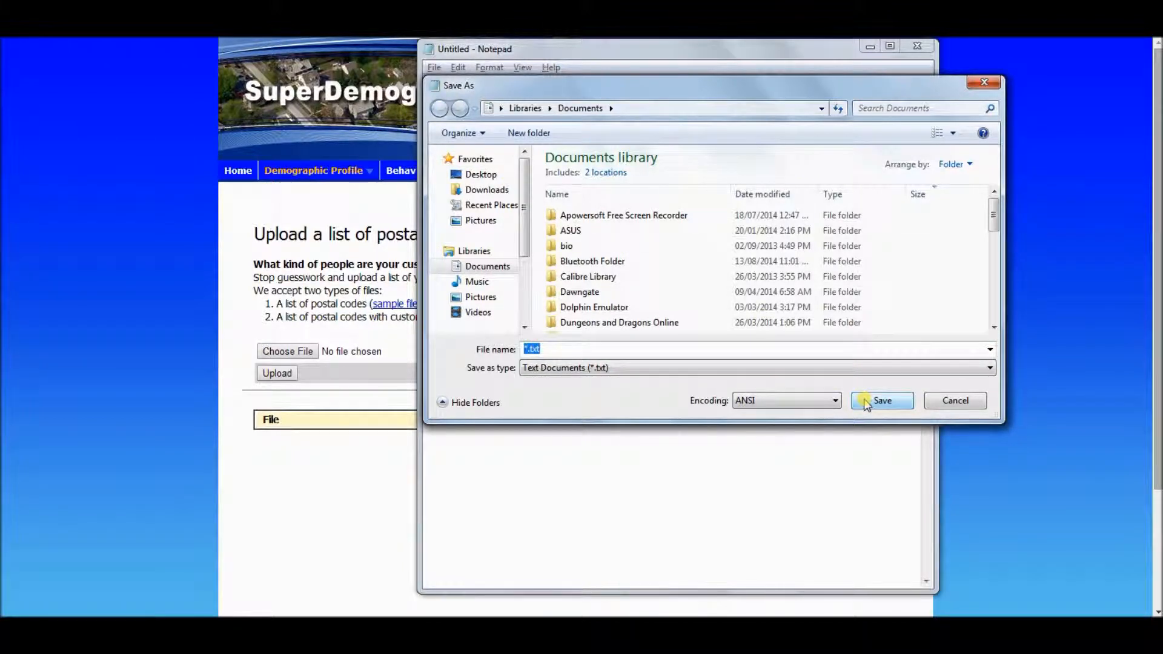
{"action": "left_click", "coordinate": [531, 350]}
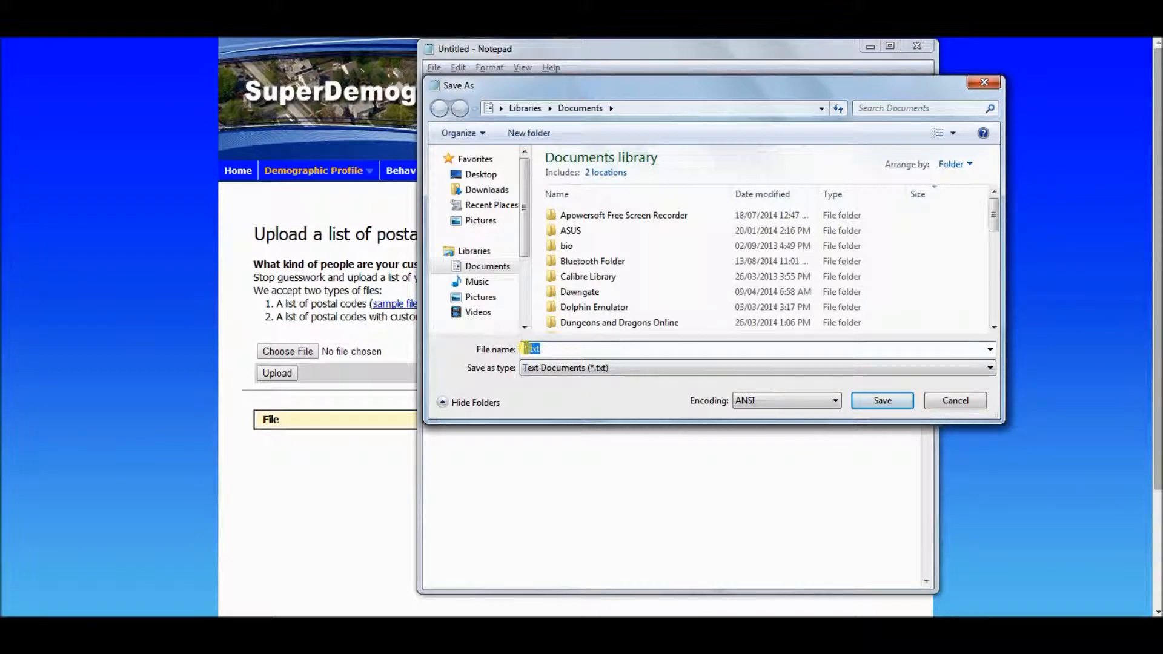
{"action": "key", "text": "BackSpace"}
{"action": "type", "text": "pos"}
{"action": "type", "text": "tal cod"}
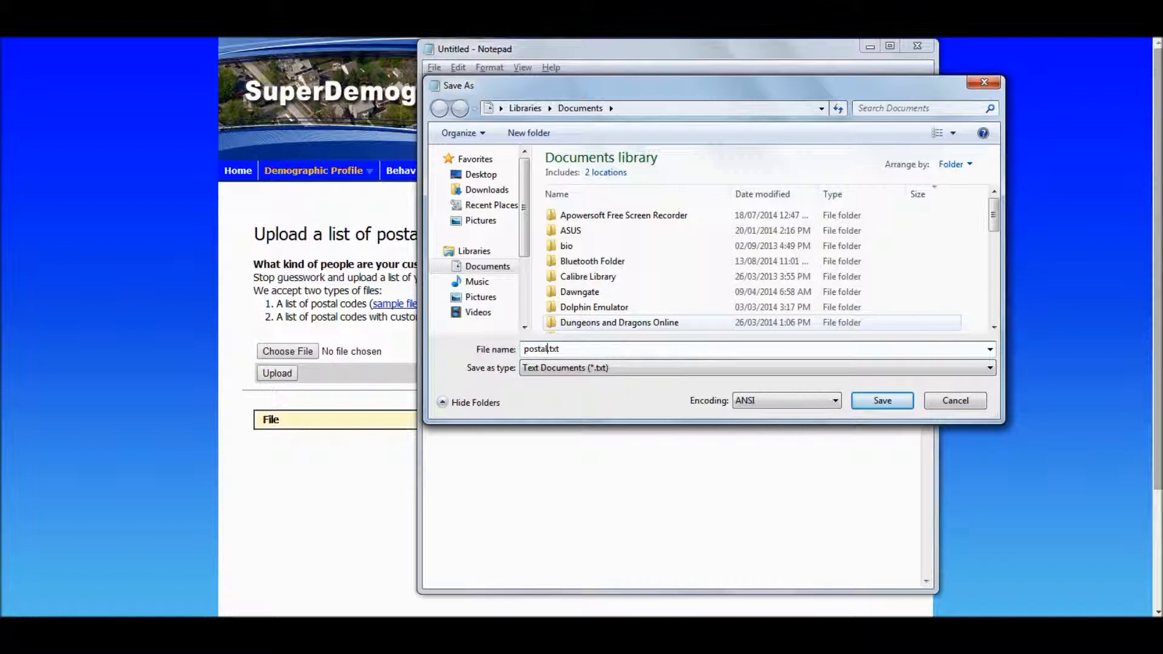
{"action": "type", "text": "es"}
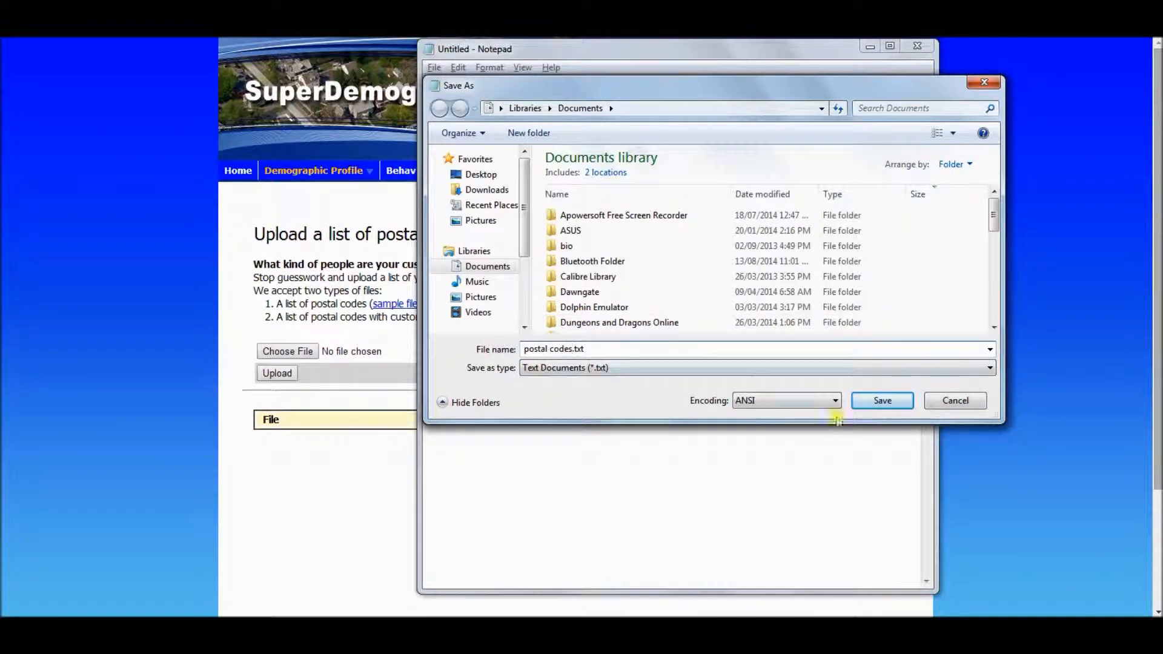
{"action": "left_click", "coordinate": [873, 403]}
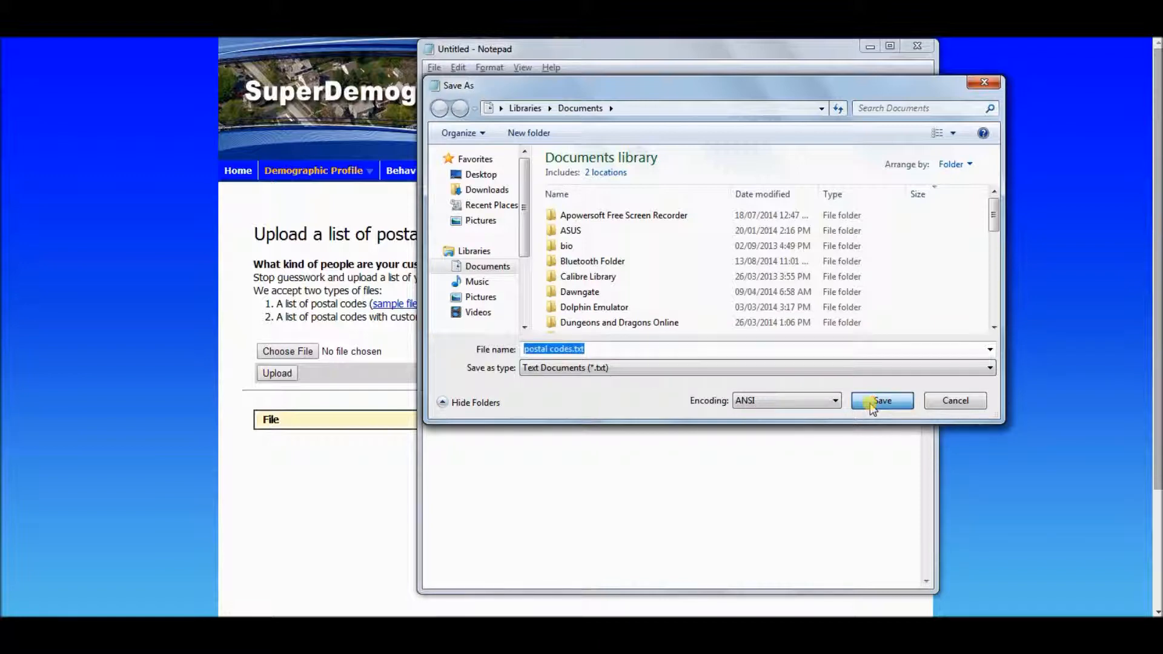
{"action": "left_click", "coordinate": [872, 402]}
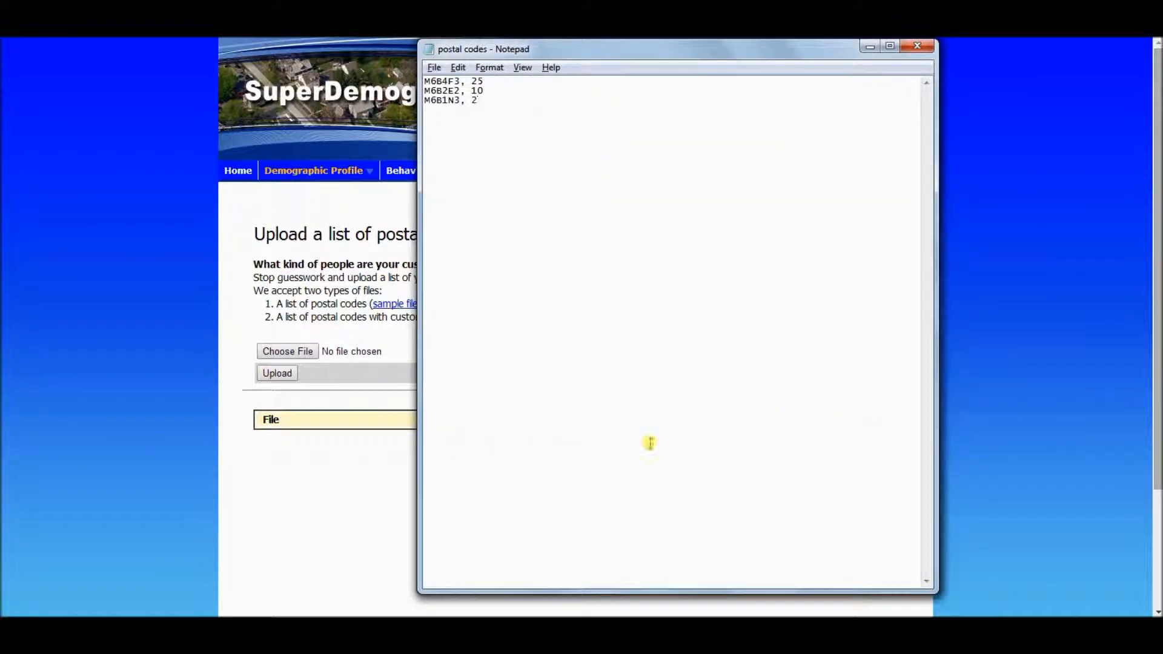
Back in SuperDemographics, upload "postal codes.txt" from the Documents library and accept its previewed contents
{"action": "left_click", "coordinate": [237, 441]}
{"action": "left_click", "coordinate": [292, 354]}
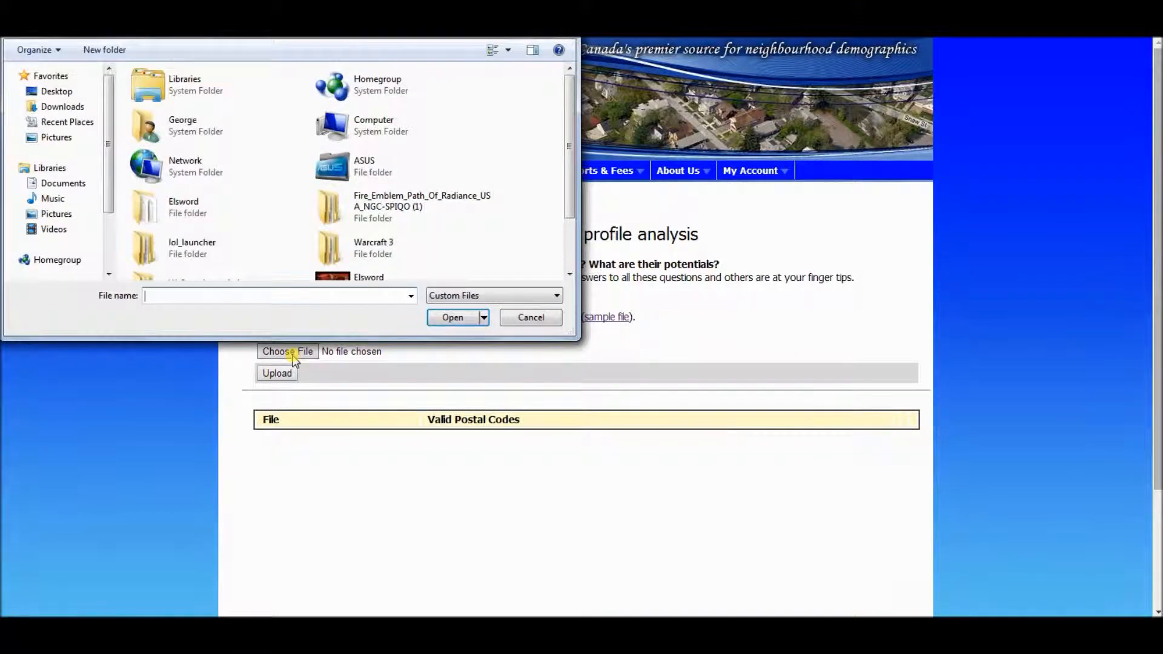
{"action": "left_click", "coordinate": [74, 183]}
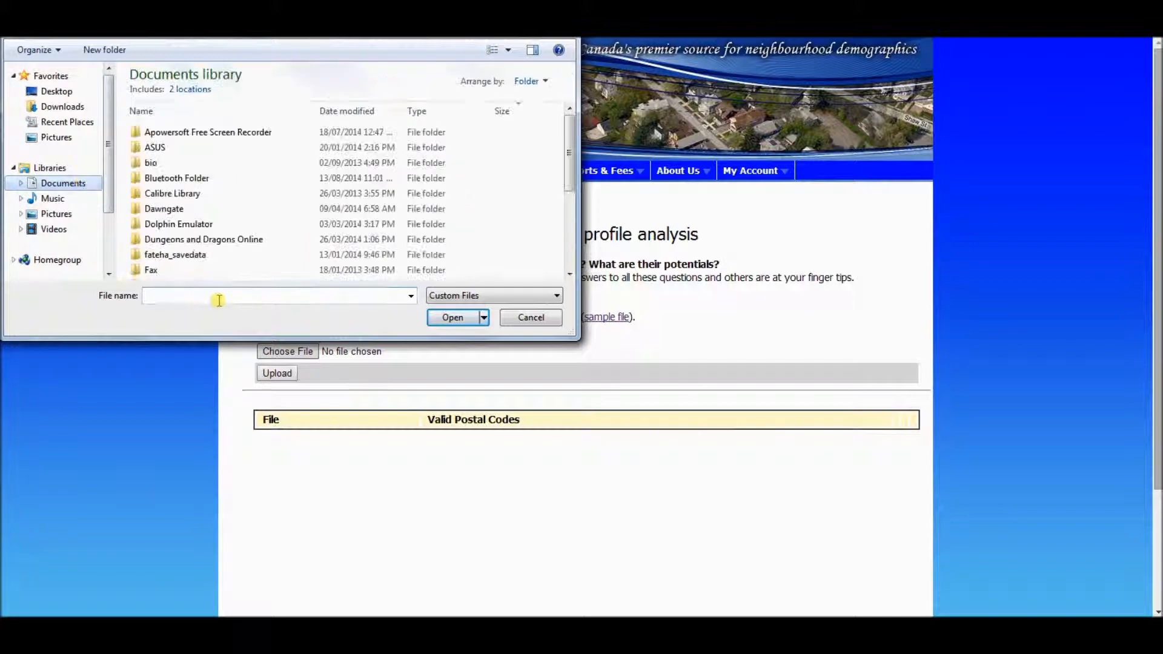
{"action": "left_click", "coordinate": [218, 299]}
{"action": "type", "text": "postal"}
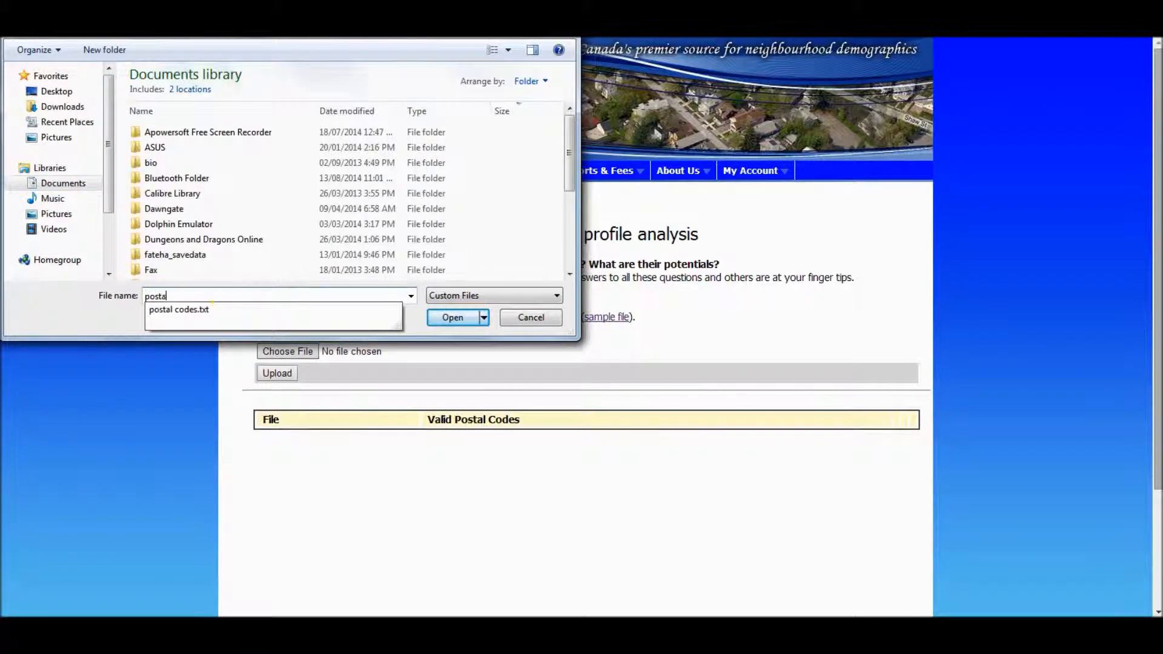
{"action": "left_click", "coordinate": [220, 310]}
{"action": "left_click", "coordinate": [449, 318]}
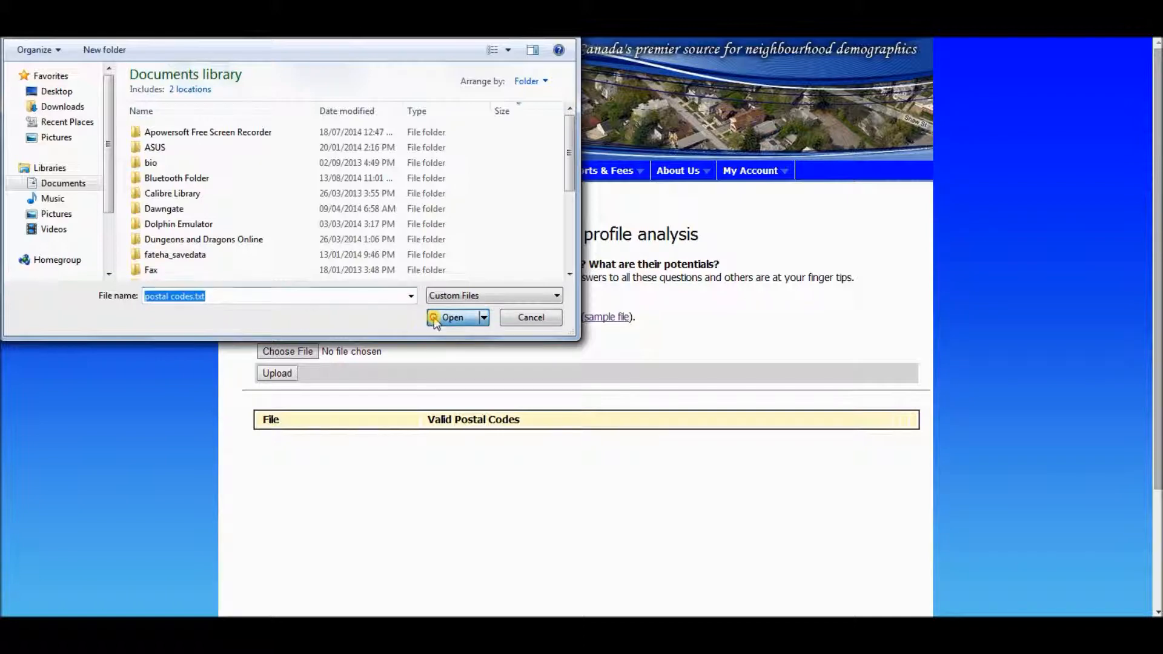
{"action": "left_click", "coordinate": [277, 373]}
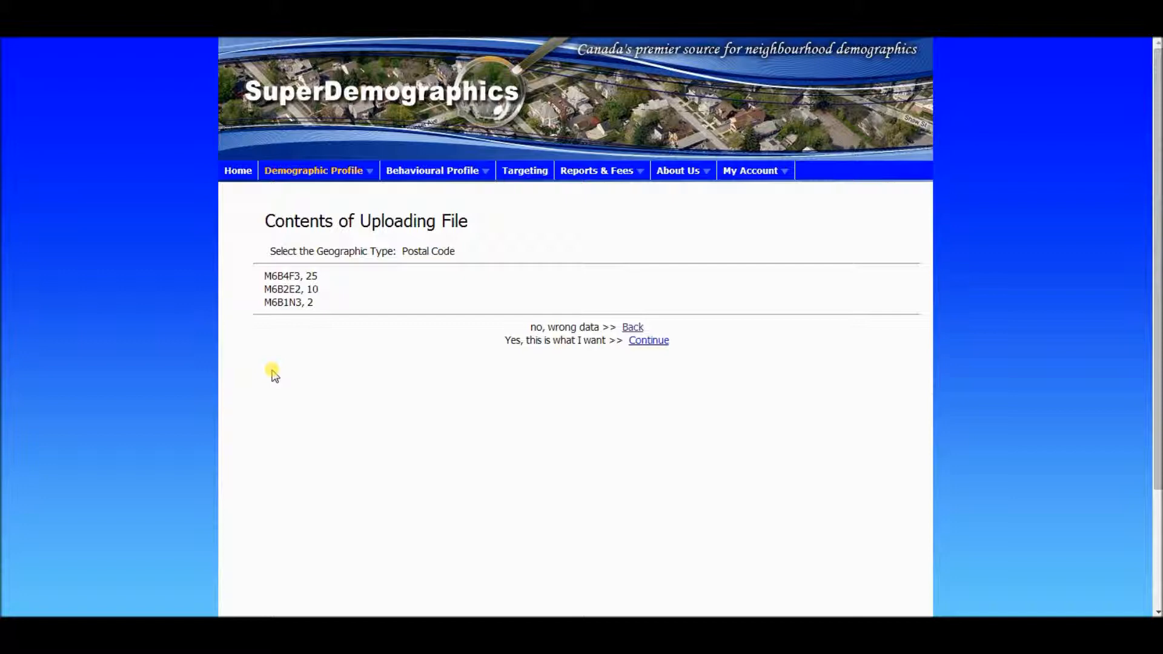
{"action": "left_click", "coordinate": [648, 341]}
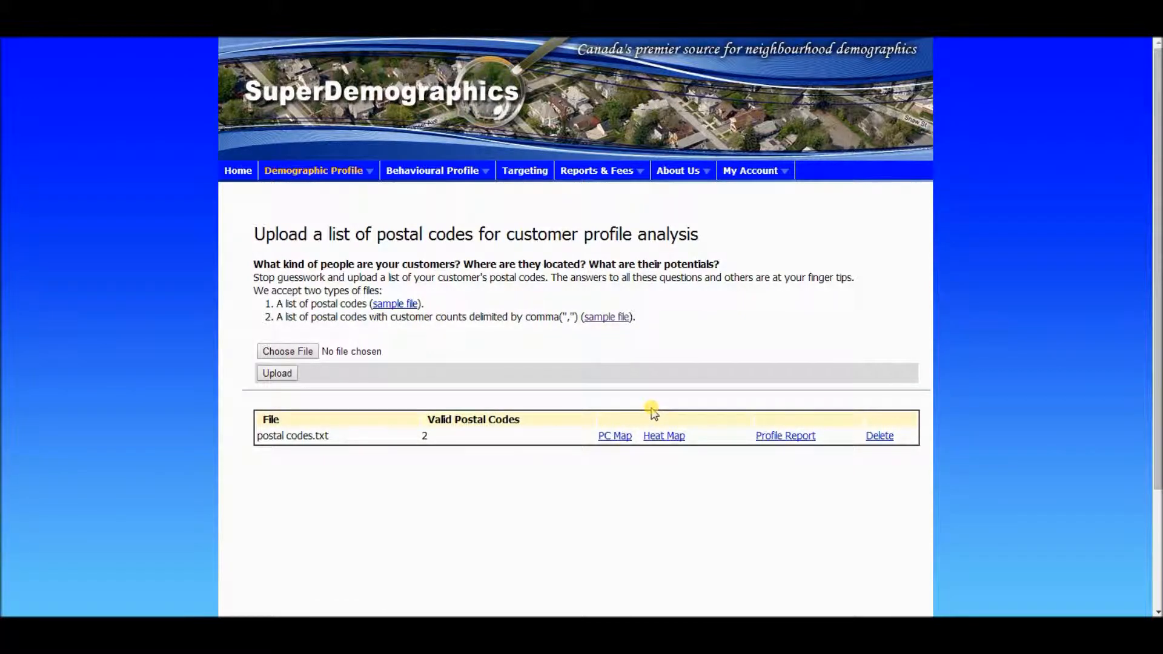
Go to the Import Trade Areas page and open another blank Notepad document beside it
{"action": "mouse_move", "coordinate": [346, 171]}
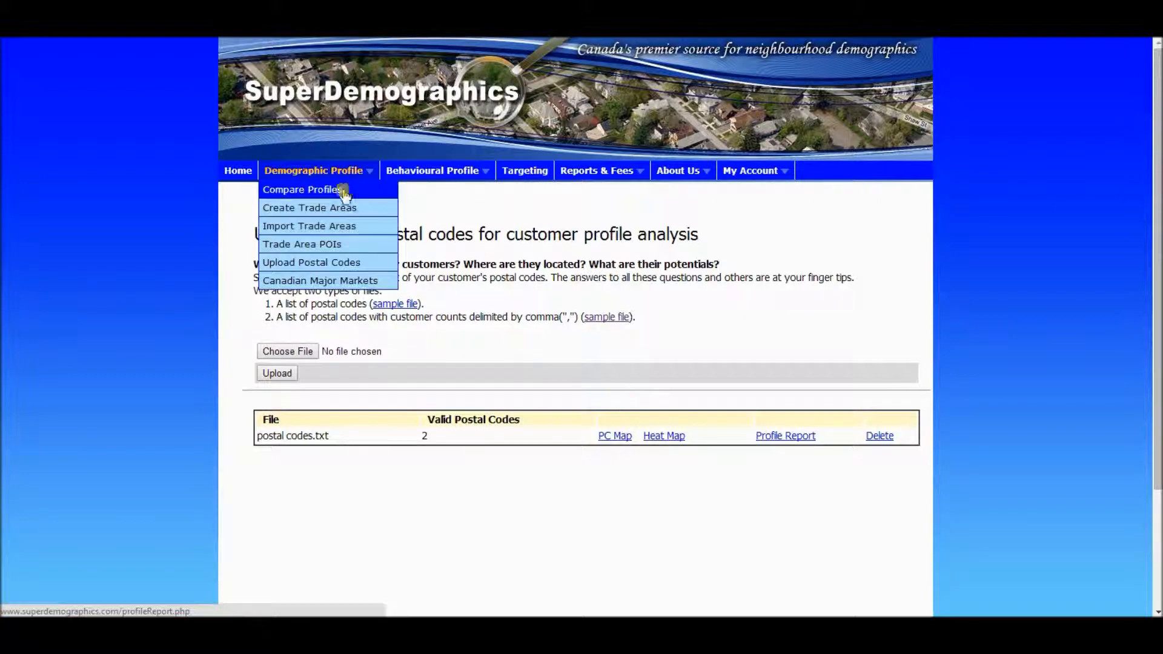
{"action": "left_click", "coordinate": [334, 226]}
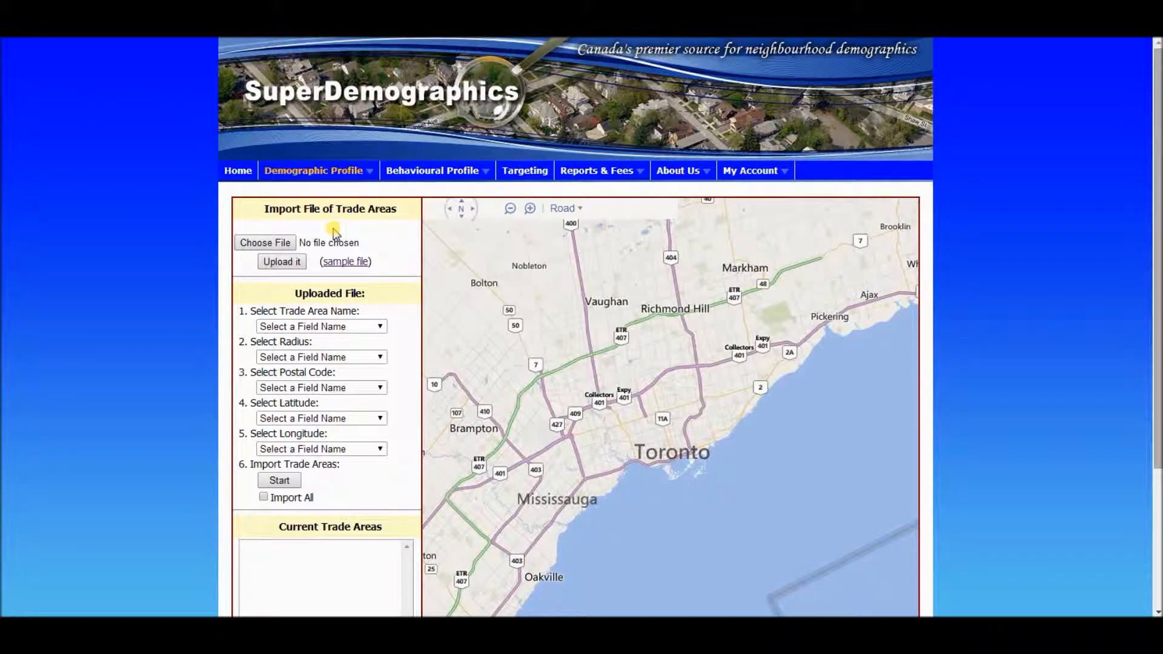
{"action": "key", "text": "super"}
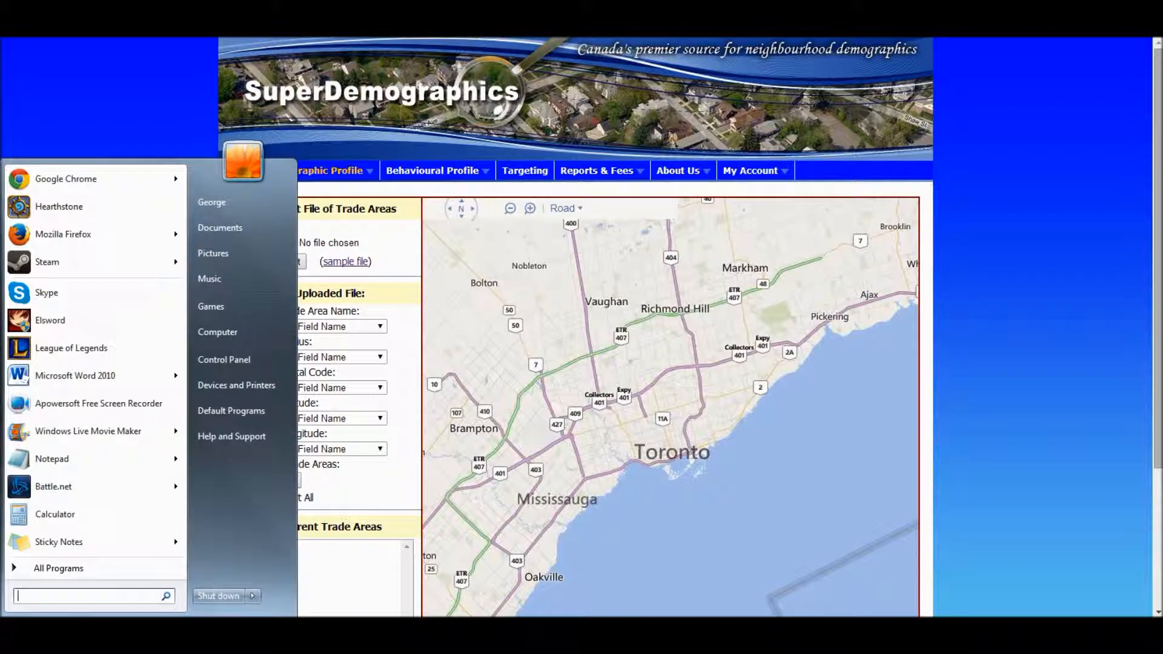
{"action": "left_click", "coordinate": [119, 460]}
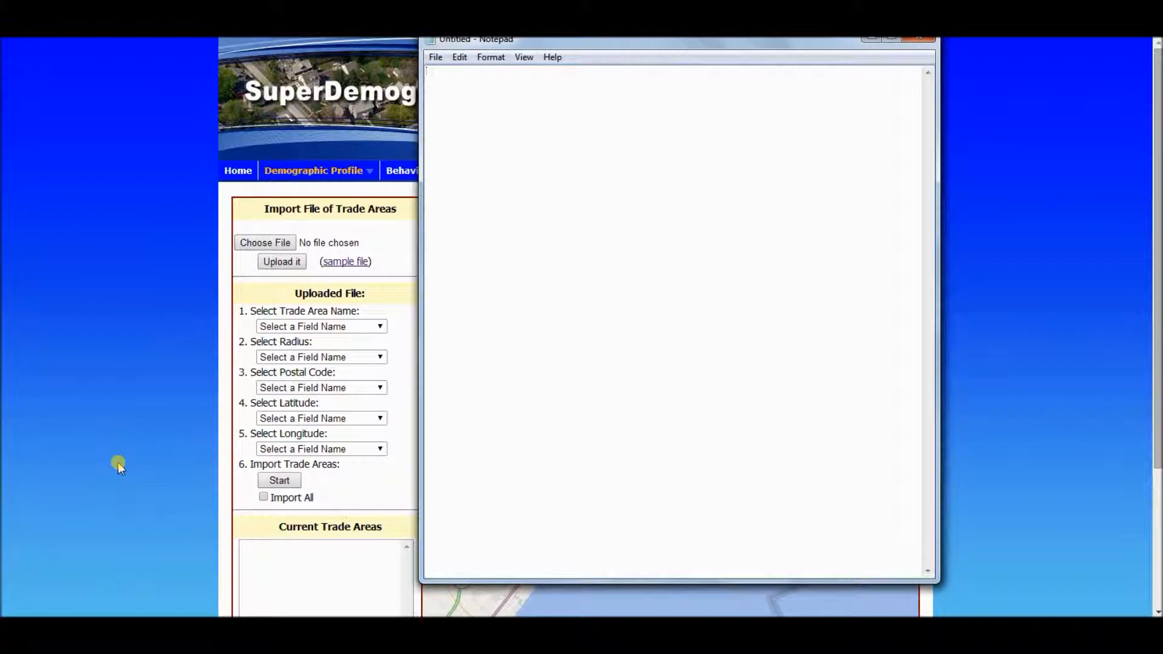
{"action": "left_click_drag", "start_coordinate": [536, 44], "coordinate": [543, 64]}
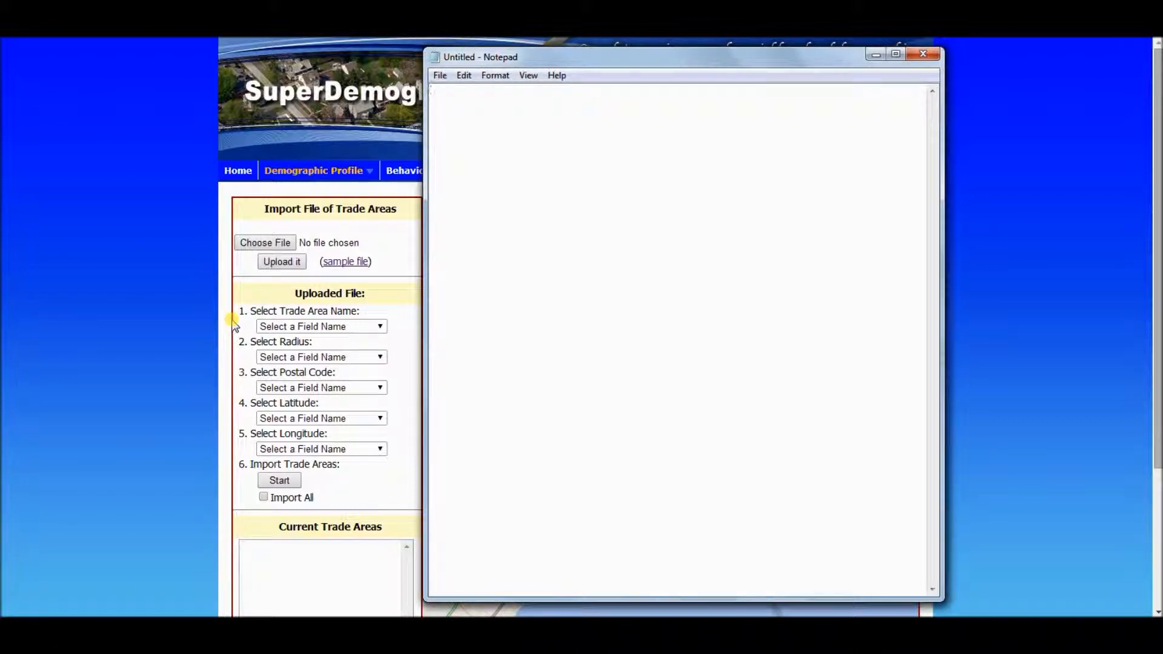
Write two trade area lines with name, postal code and radius: "Trade Area 1, M6B 4G8, 1.2" and "Trade Area 2, M6B 7K9, 1.5"
{"action": "type", "text": "Trade Area 1, M6B 4G8, 1.2"}
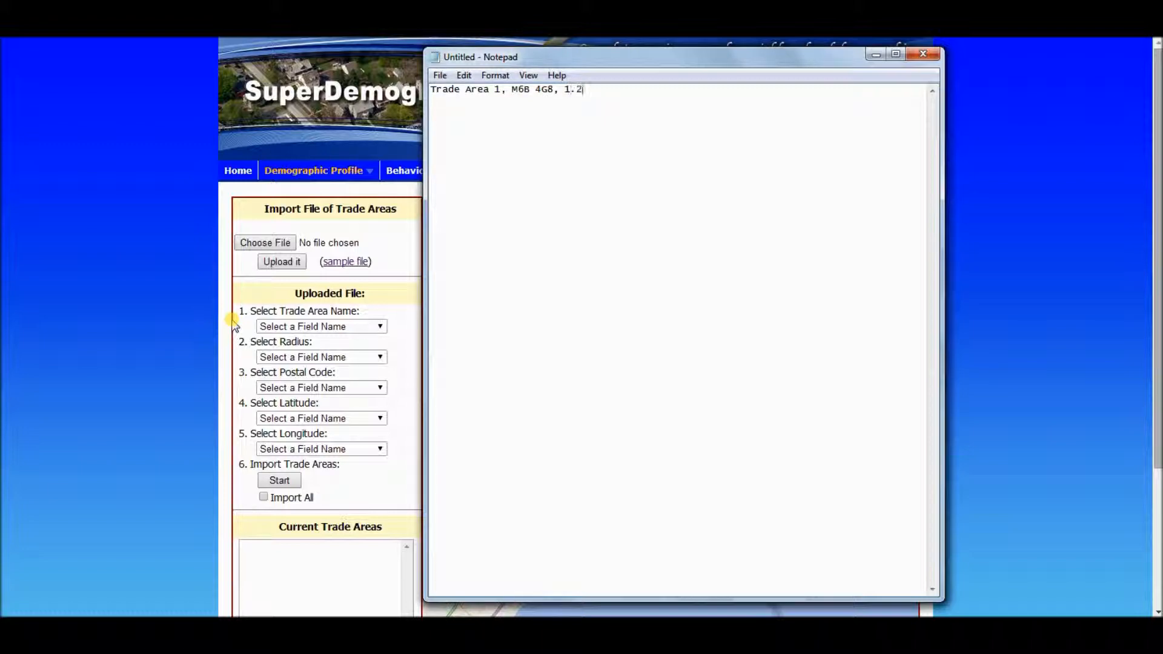
{"action": "key", "text": "Return"}
{"action": "type", "text": "Trae"}
{"action": "key", "text": "BackSpace"}
{"action": "type", "text": "de Area 2, M6B 7K9, 1.5"}
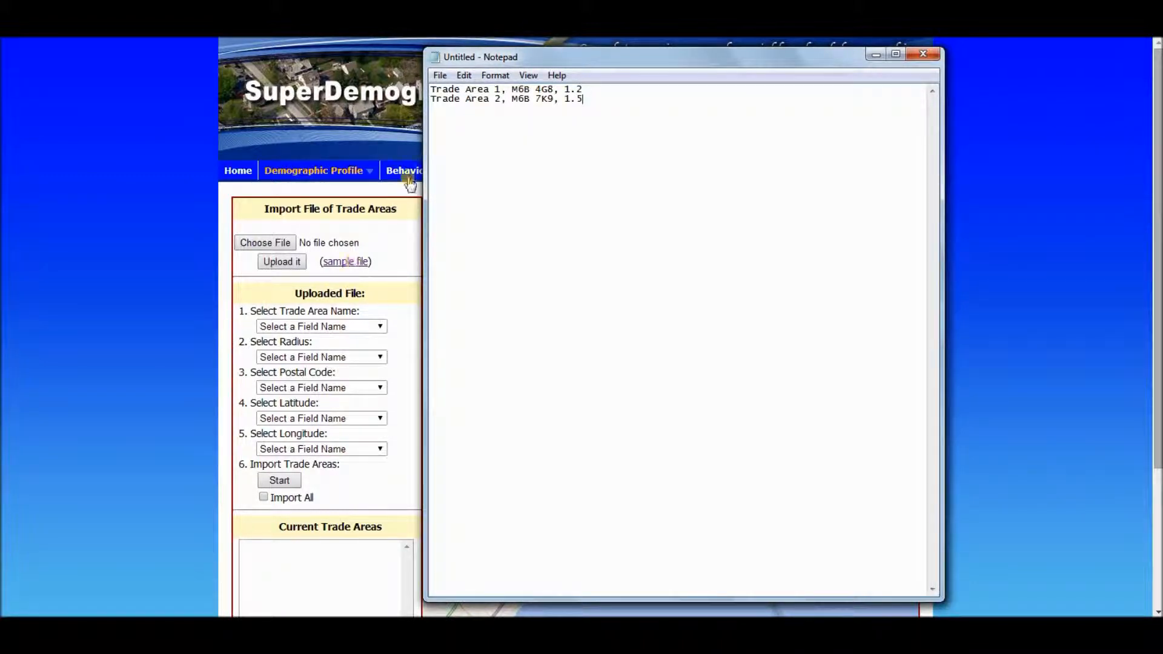
Save the trade area list in the Documents library as "import.txt"
{"action": "left_click", "coordinate": [440, 75]}
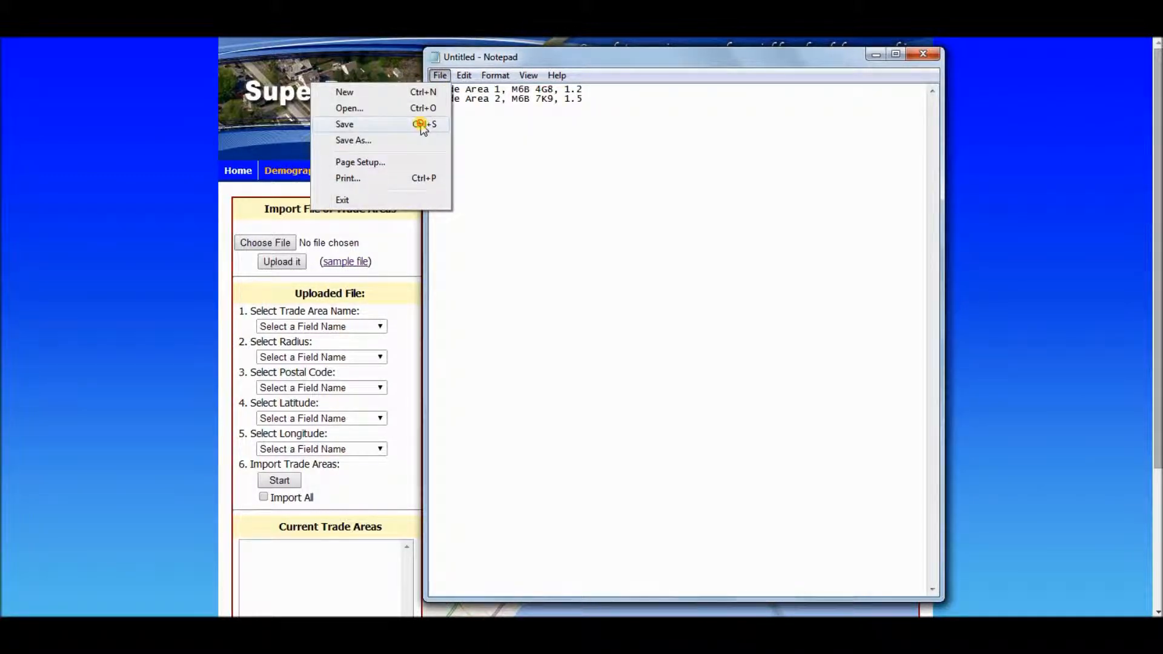
{"action": "left_click", "coordinate": [423, 124]}
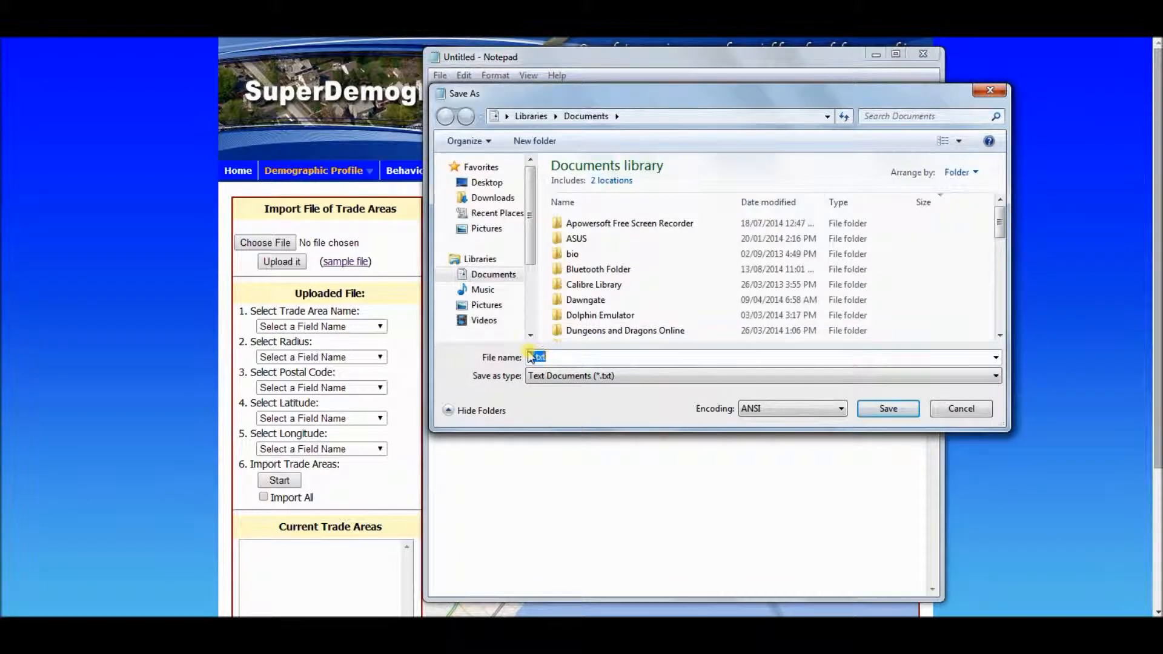
{"action": "type", "text": "import"}
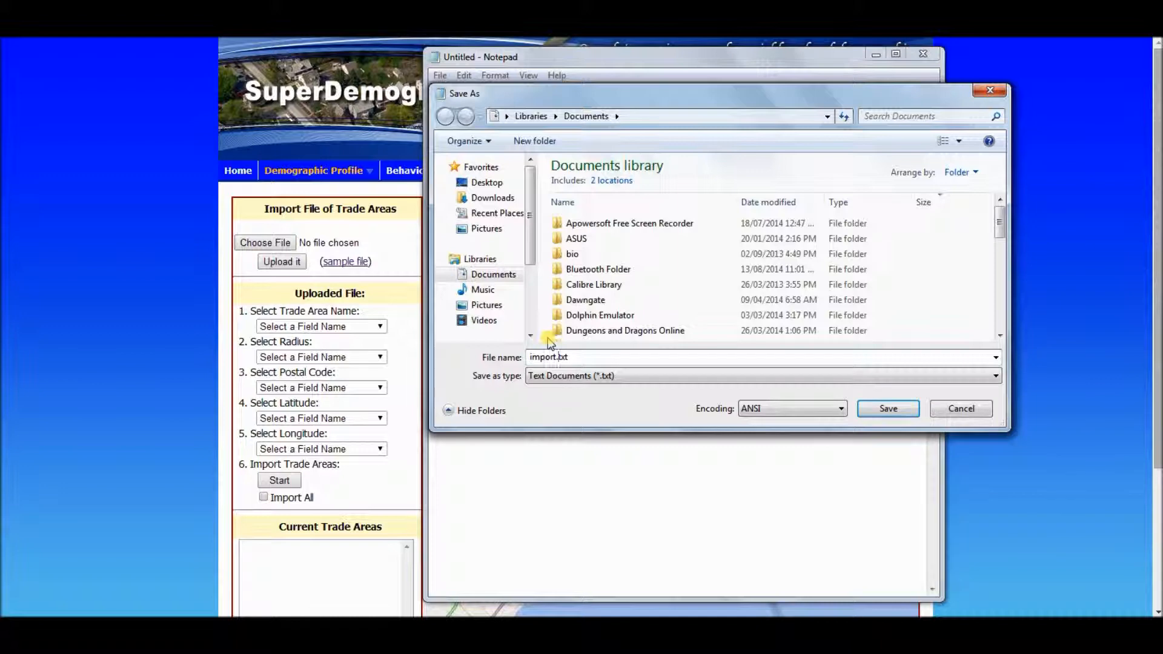
{"action": "key", "text": "Return"}
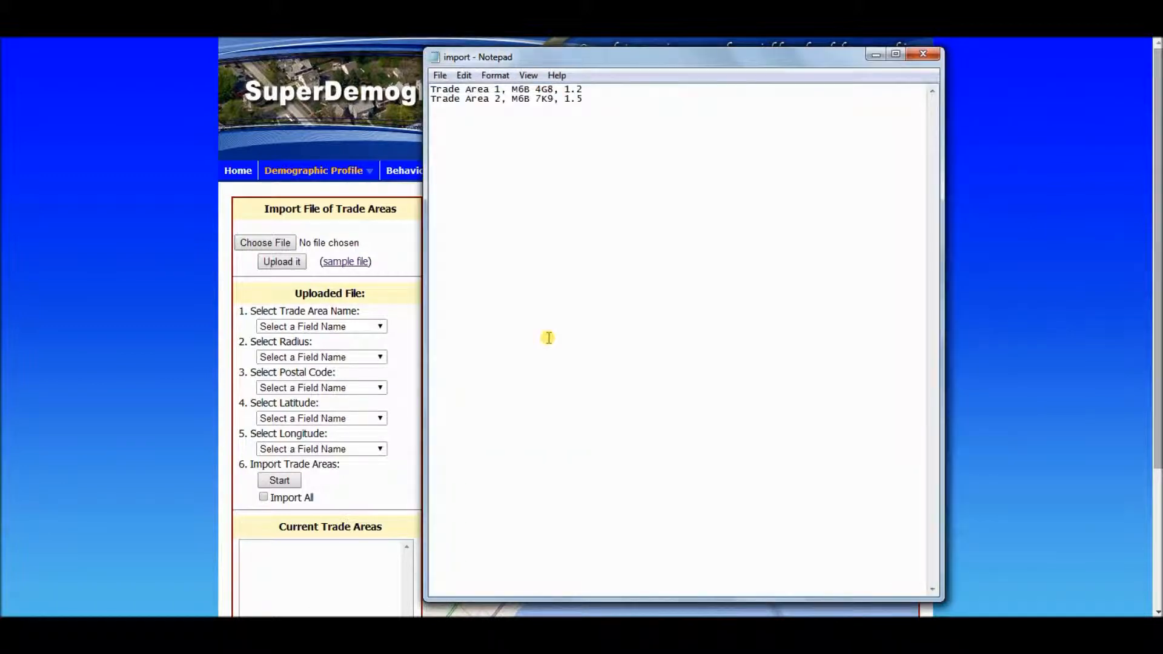
Back in SuperDemographics, choose "import.txt" as the trade area file and upload it
{"action": "left_click", "coordinate": [262, 242]}
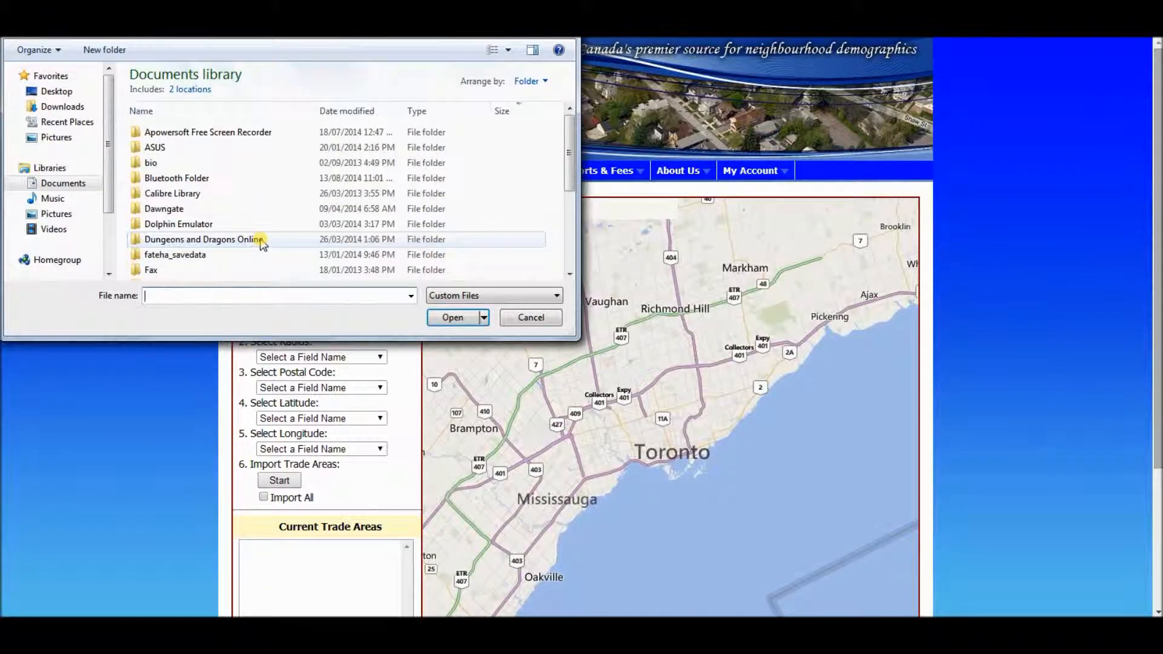
{"action": "type", "text": "impor"}
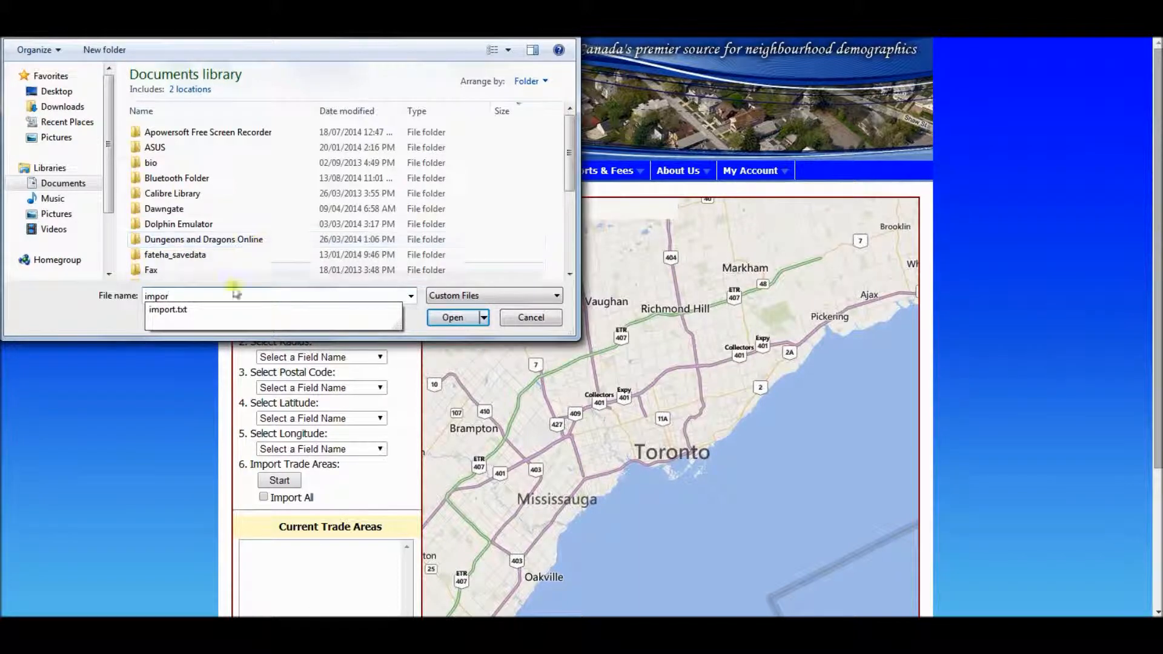
{"action": "left_click", "coordinate": [453, 318]}
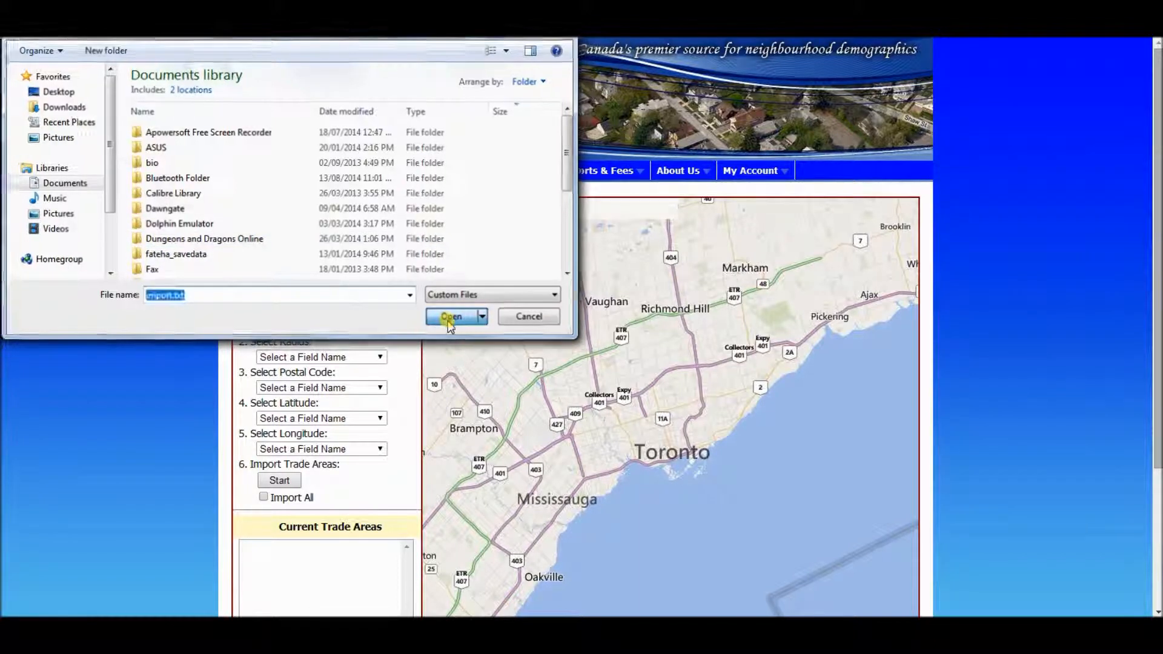
{"action": "left_click", "coordinate": [284, 262]}
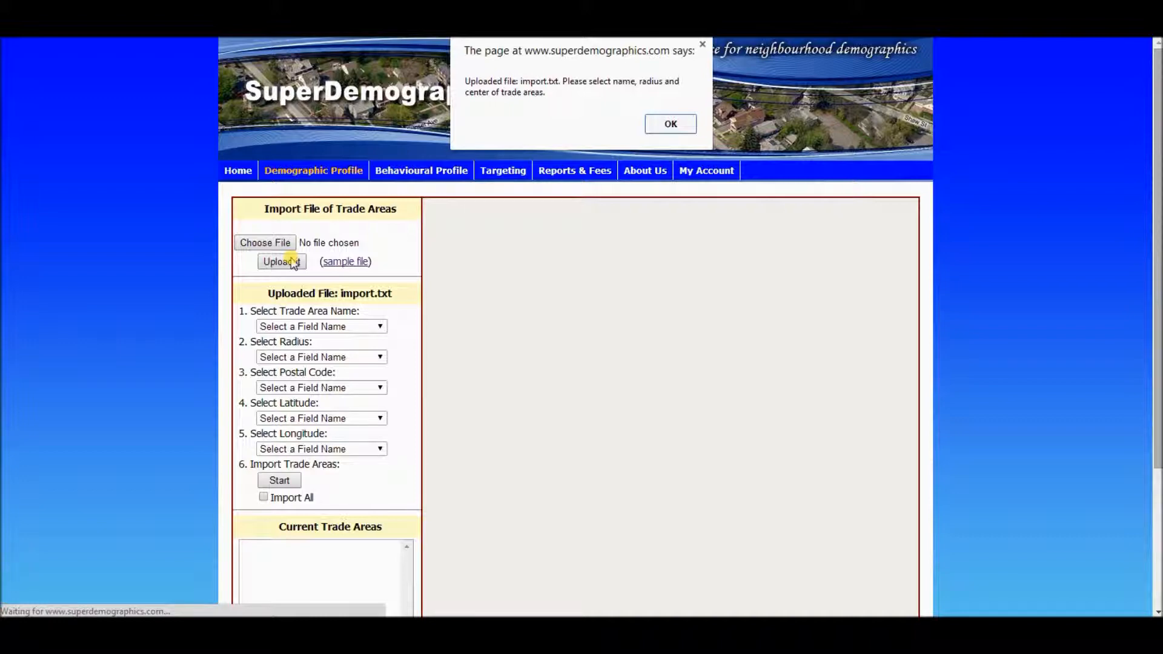
Map Trade Area 1 as the name, 1.2 as the radius and M6B 4G8 as the postal code, and import all trade areas
{"action": "left_click", "coordinate": [652, 123]}
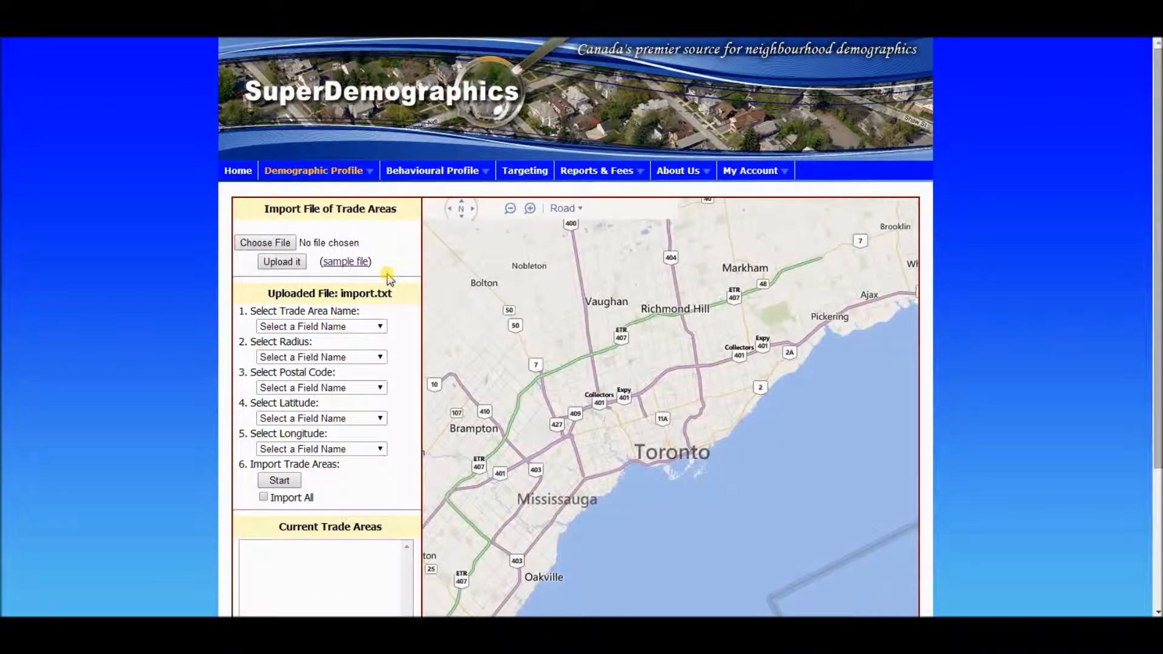
{"action": "left_click", "coordinate": [376, 327]}
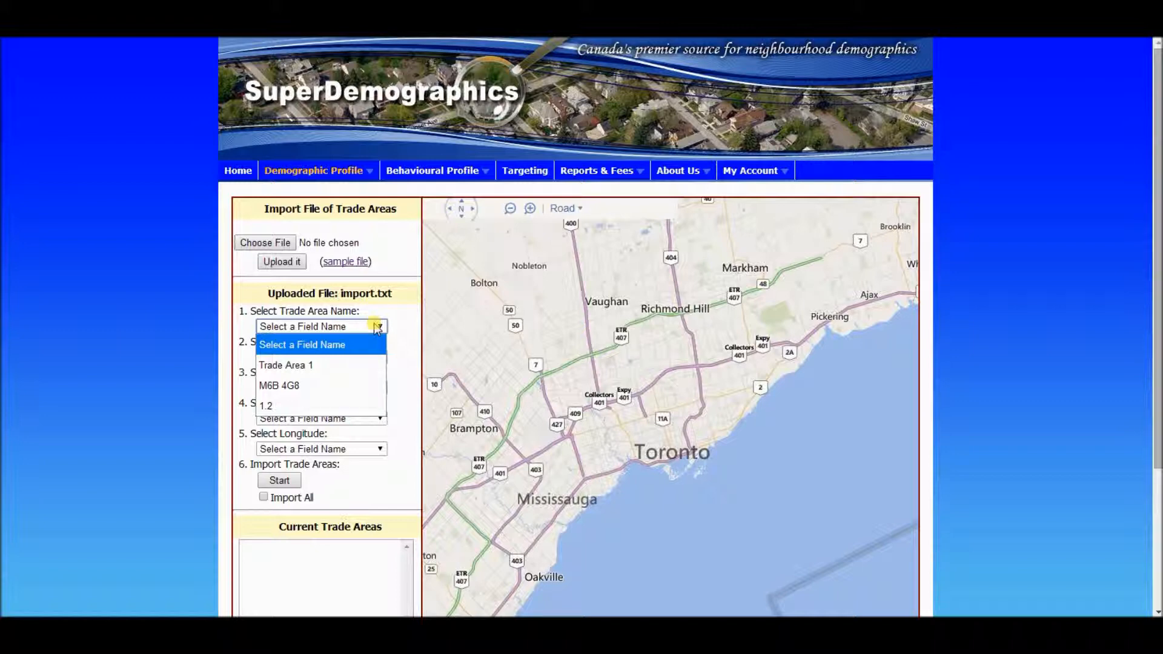
{"action": "left_click", "coordinate": [359, 365]}
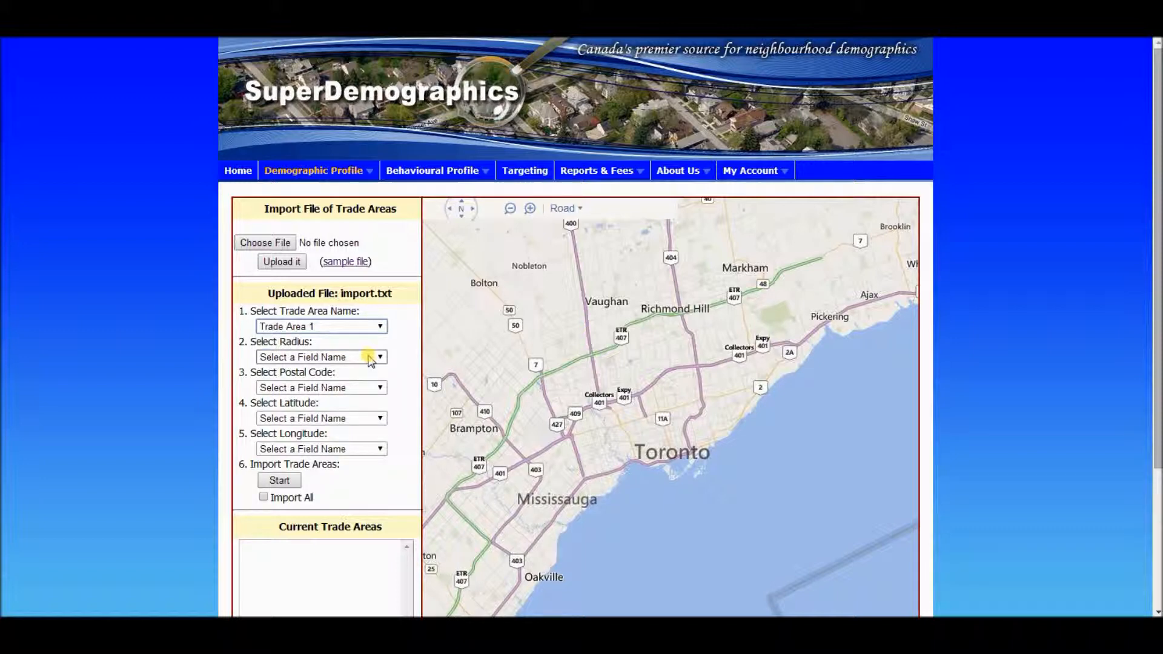
{"action": "left_click", "coordinate": [367, 357]}
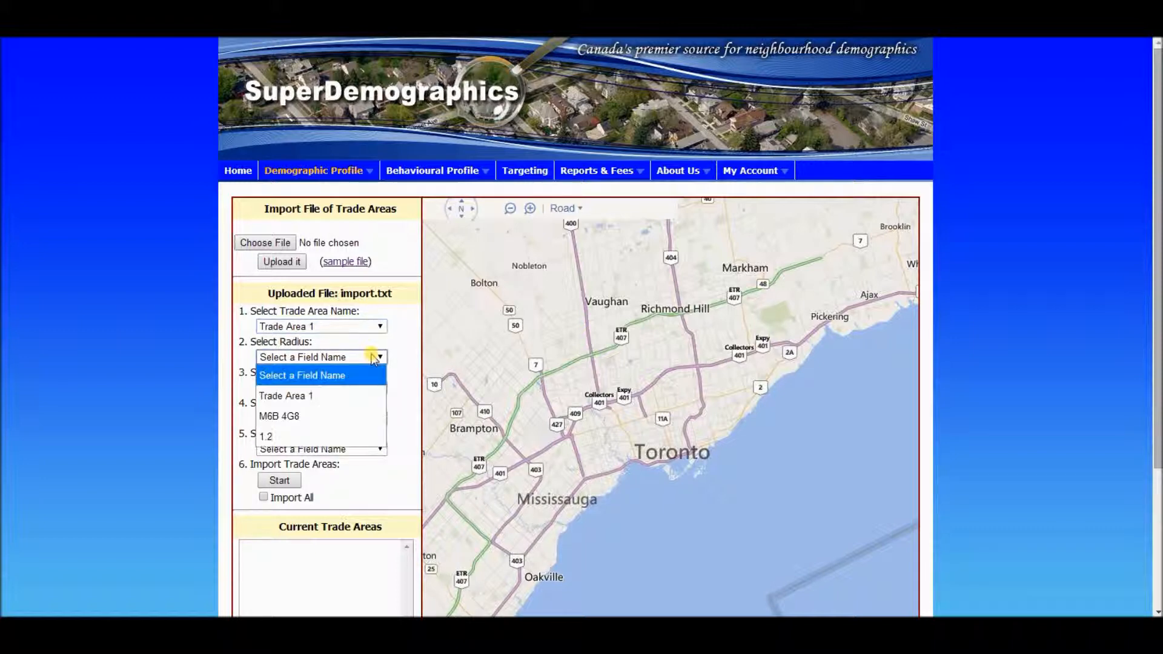
{"action": "left_click", "coordinate": [366, 436]}
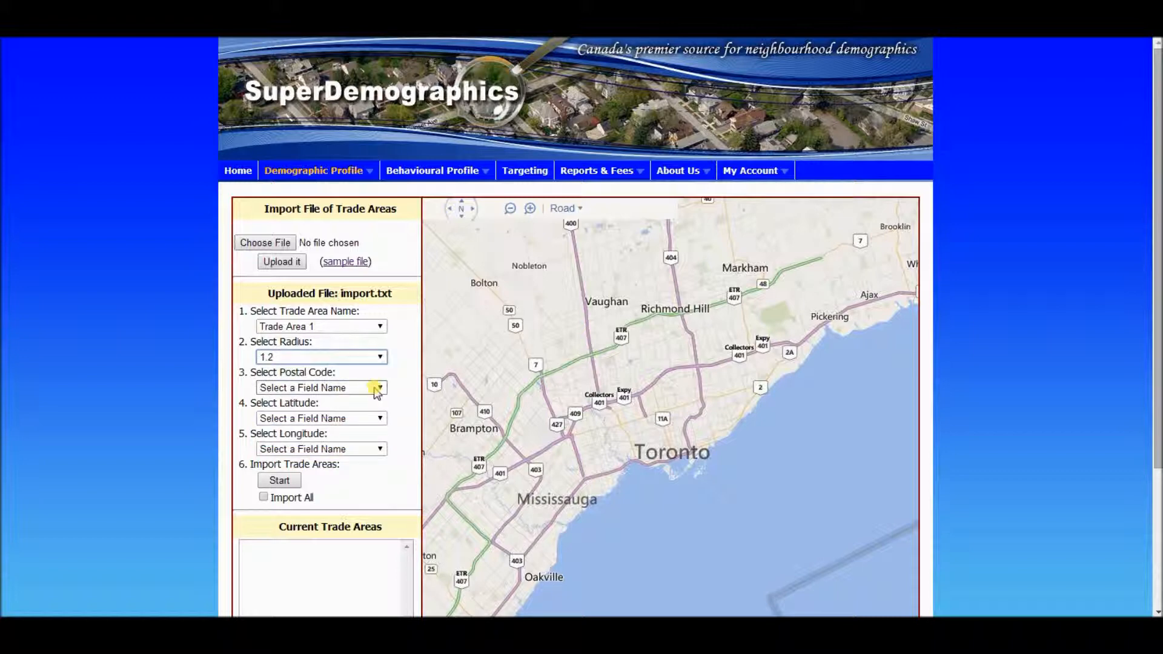
{"action": "left_click", "coordinate": [374, 387]}
{"action": "left_click", "coordinate": [354, 447]}
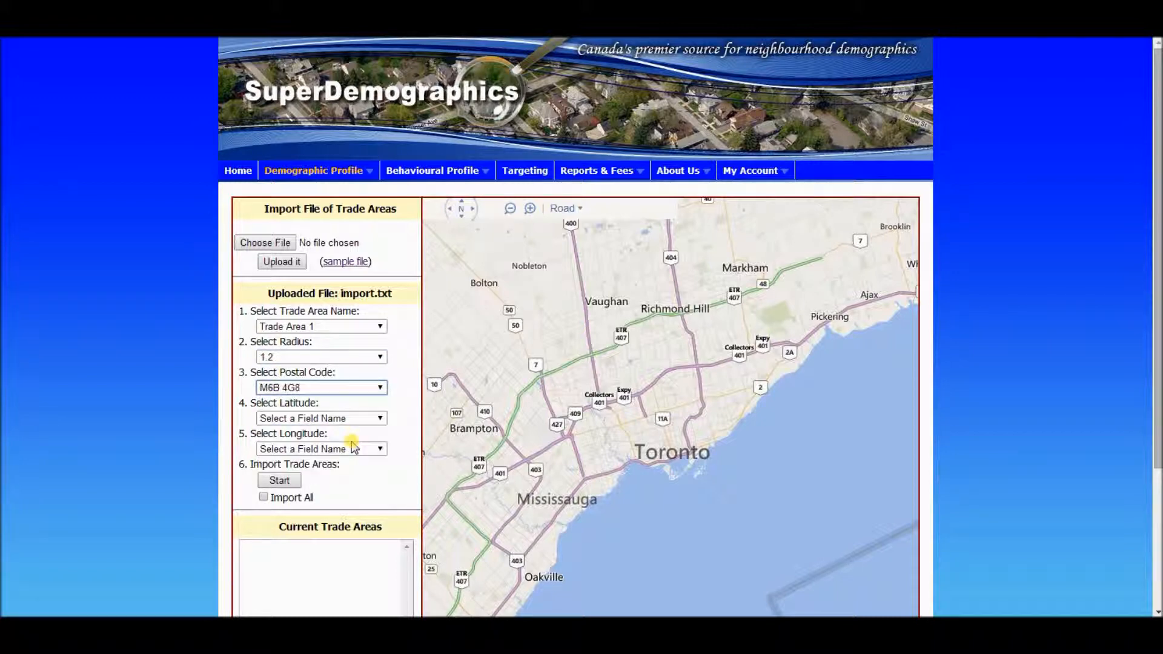
{"action": "left_click", "coordinate": [264, 497]}
{"action": "left_click", "coordinate": [274, 485]}
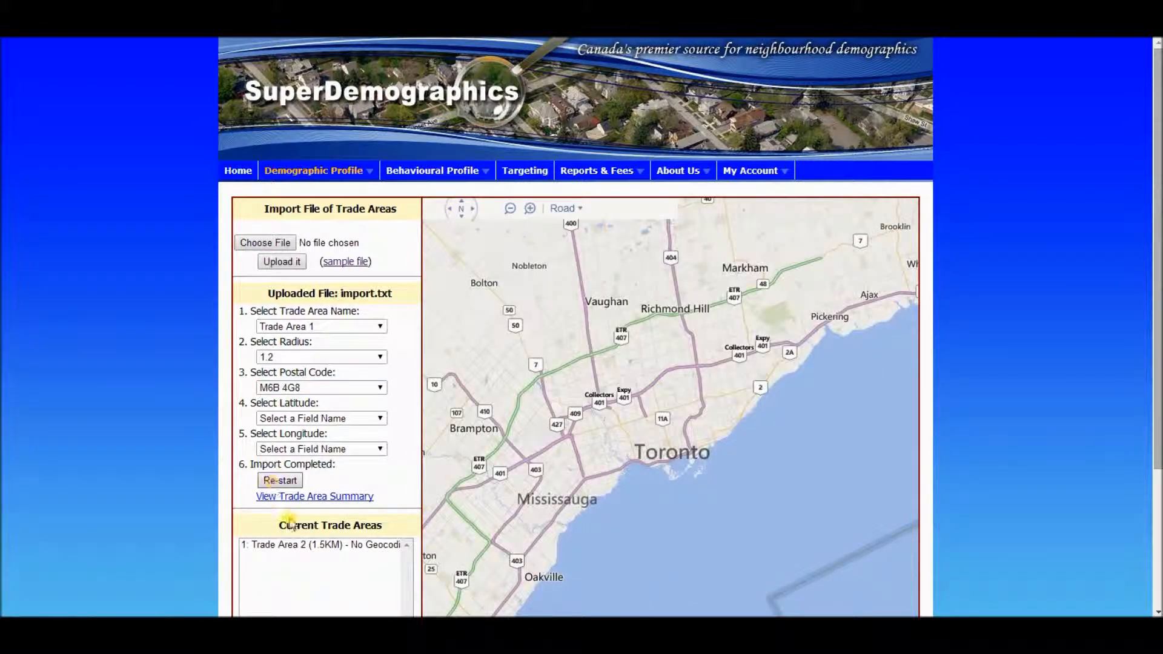
Select the imported Trade Area 2 and check the trade area summary, returning to the import page
{"action": "left_click", "coordinate": [337, 545]}
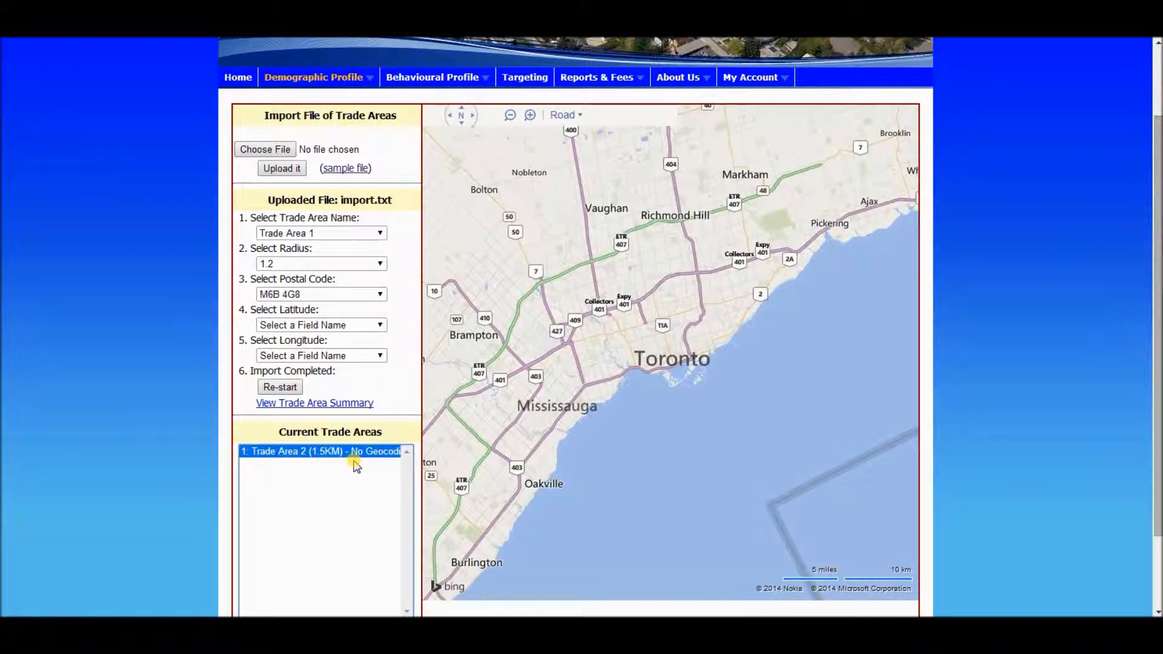
{"action": "left_click", "coordinate": [361, 403]}
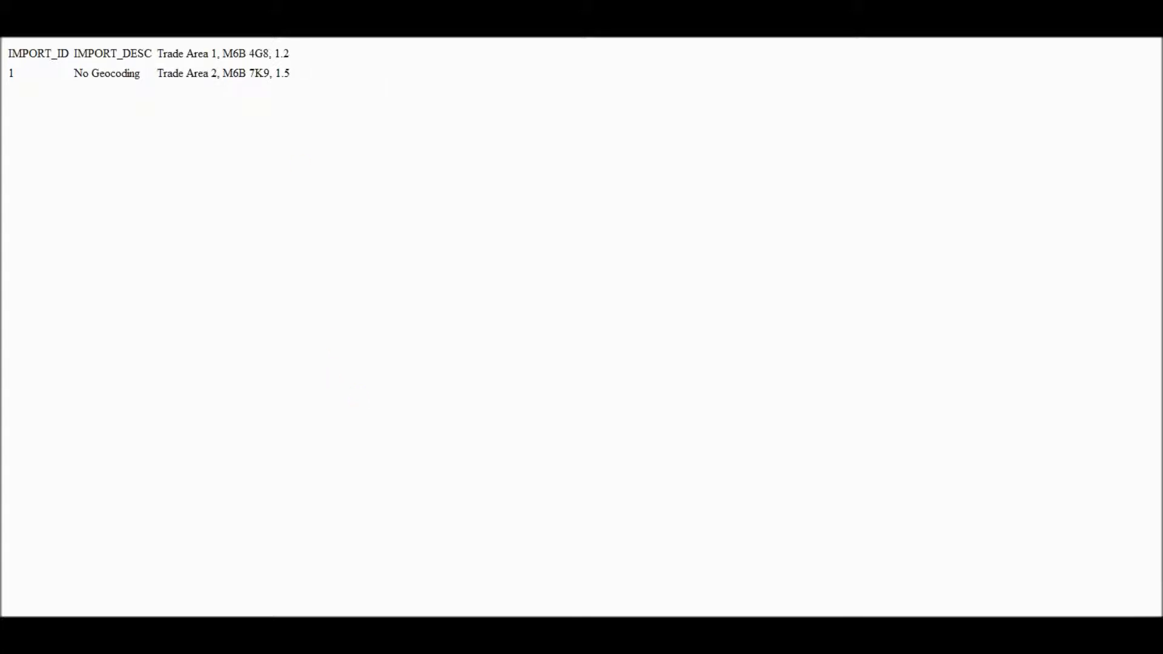
{"action": "key", "text": "ctrl+w"}
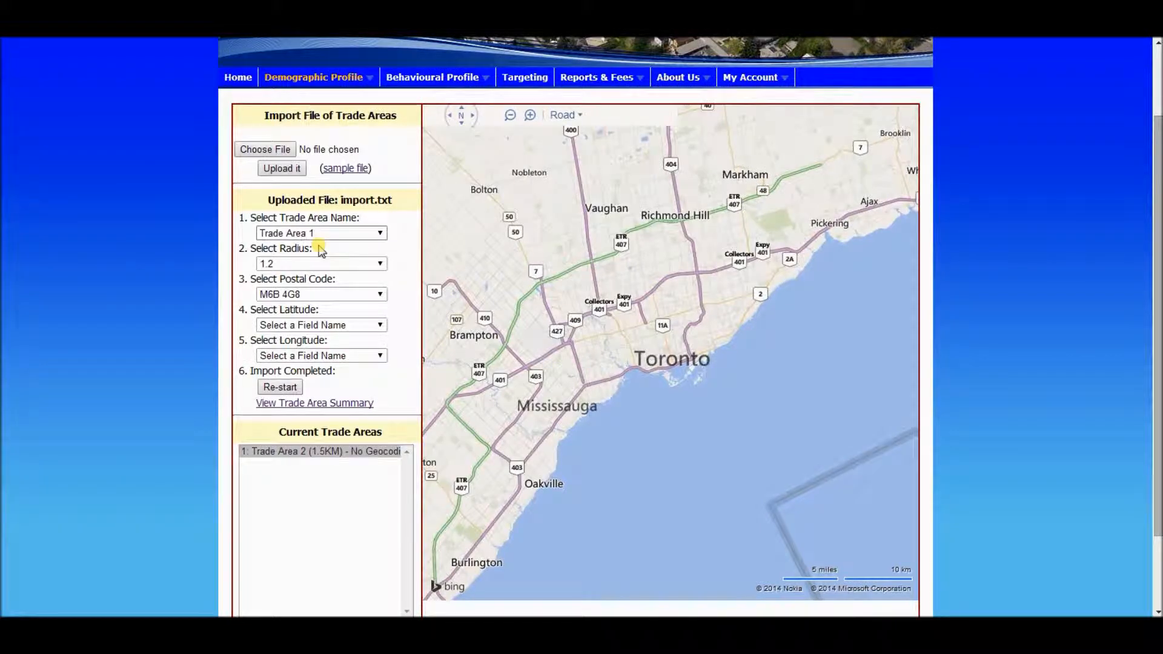
{"action": "left_click", "coordinate": [341, 451]}
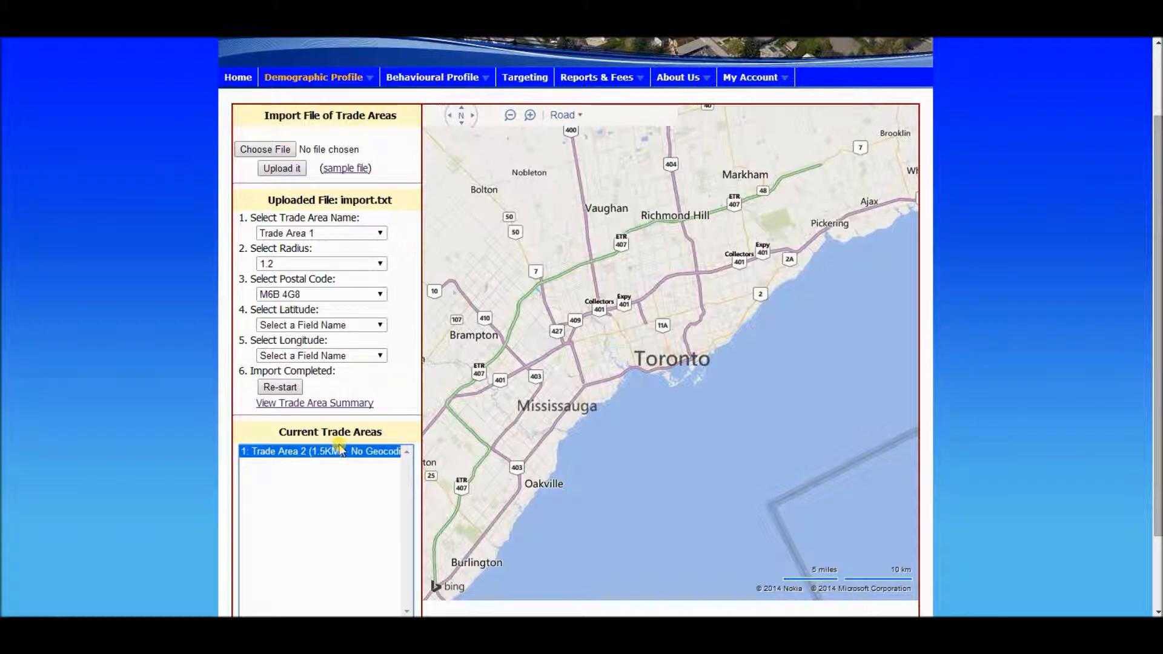
Go to the Canadian Major Markets profile page and title the report "Major cities"
{"action": "mouse_move", "coordinate": [354, 84]}
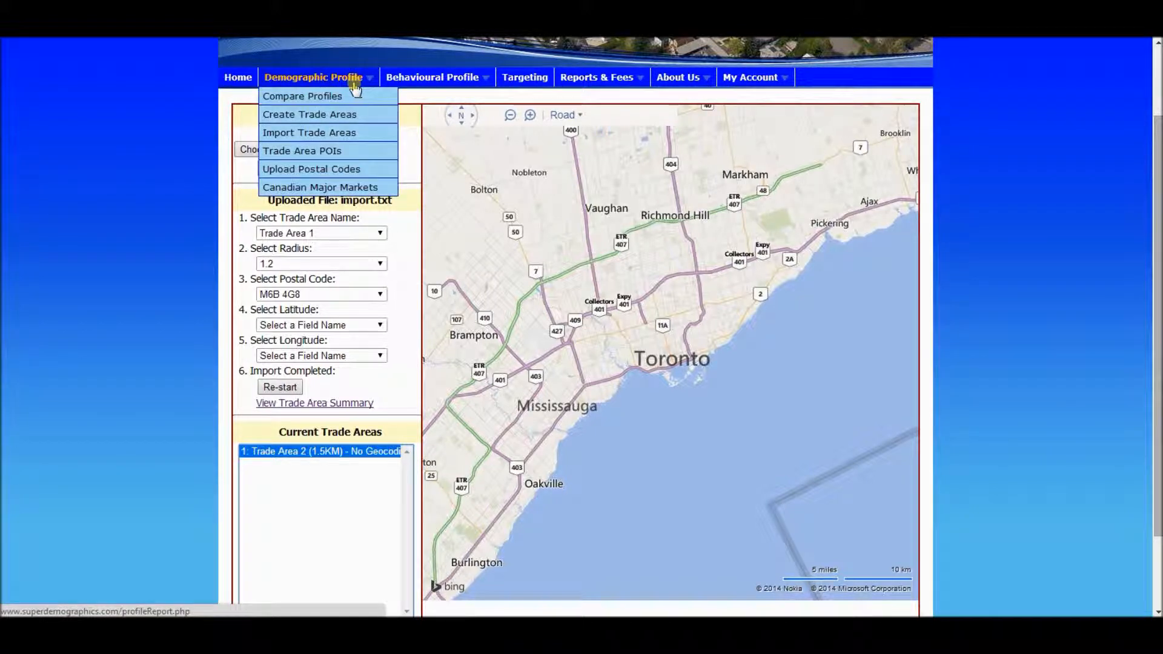
{"action": "left_click", "coordinate": [350, 187]}
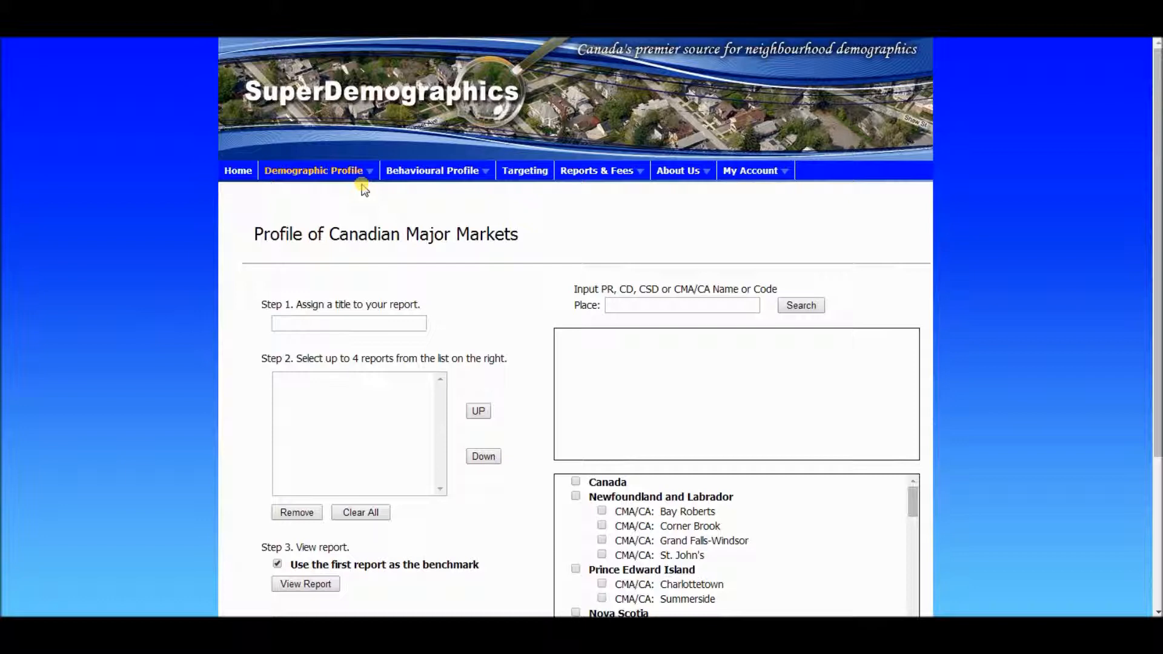
{"action": "left_click", "coordinate": [324, 319]}
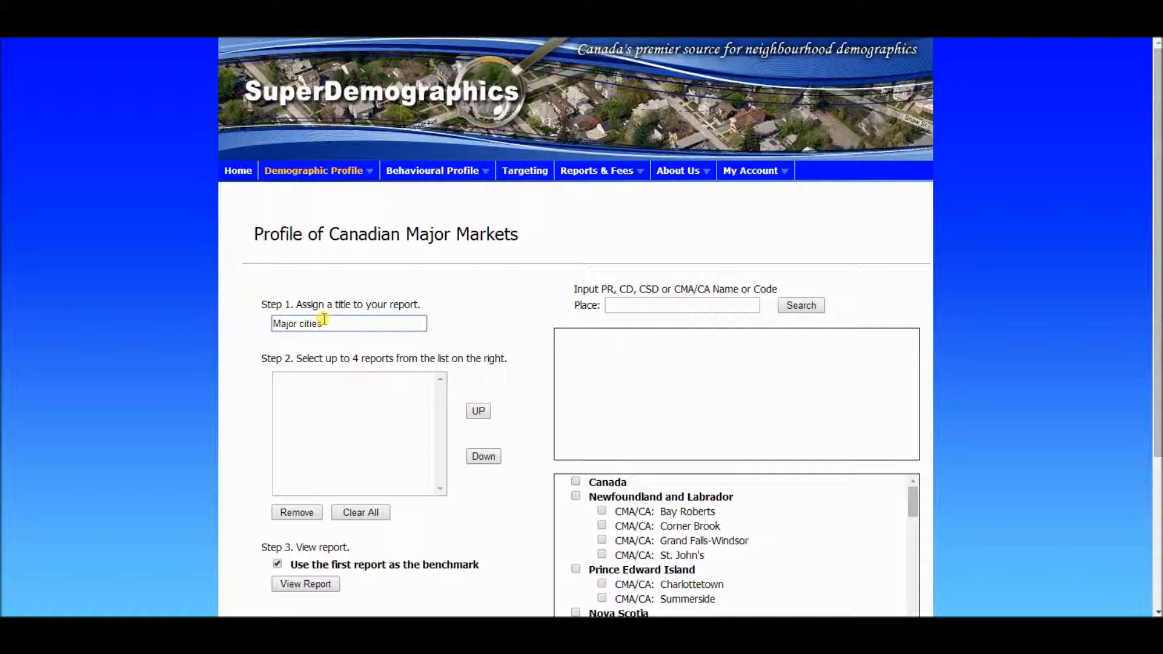
Add Canada, Montréal, Toronto and Vancouver to the report in that order and generate it with Canada as the benchmark
{"action": "left_click", "coordinate": [576, 482]}
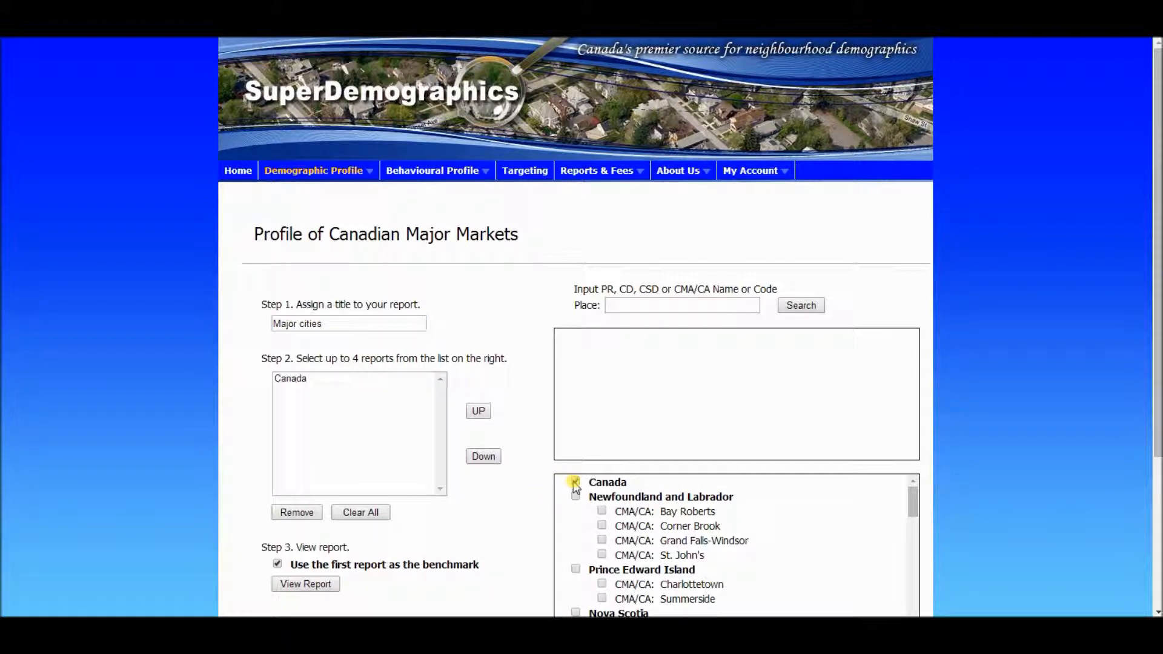
{"action": "left_click_drag", "start_coordinate": [1158, 257], "coordinate": [1130, 381]}
{"action": "left_click_drag", "start_coordinate": [912, 335], "coordinate": [899, 384]}
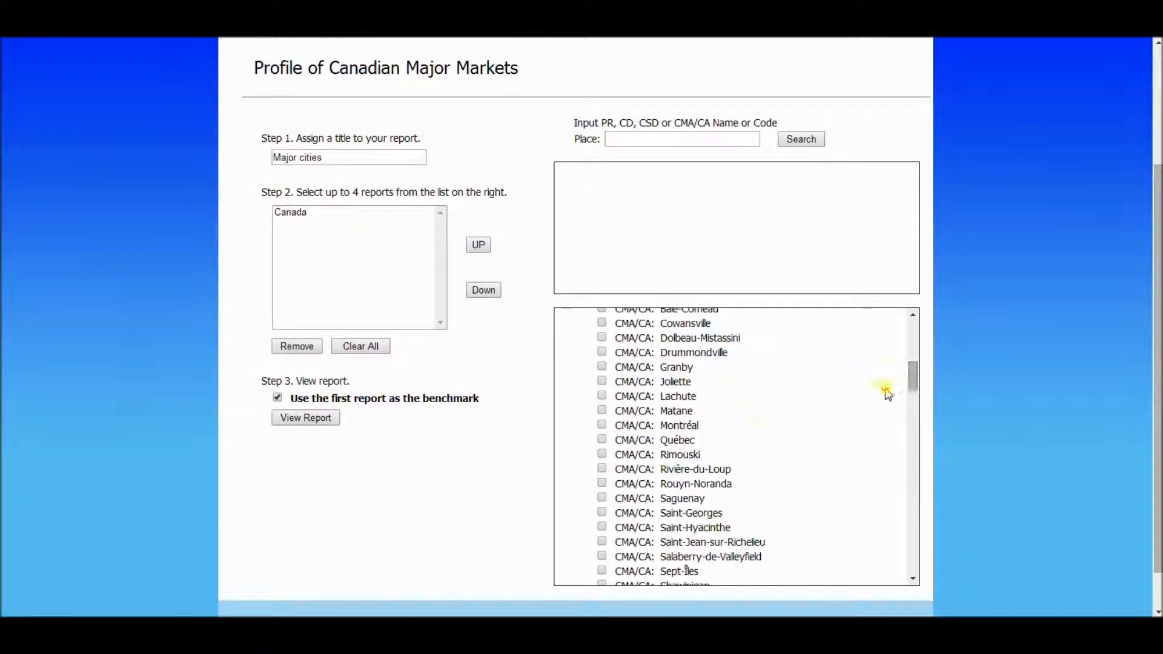
{"action": "left_click", "coordinate": [602, 425]}
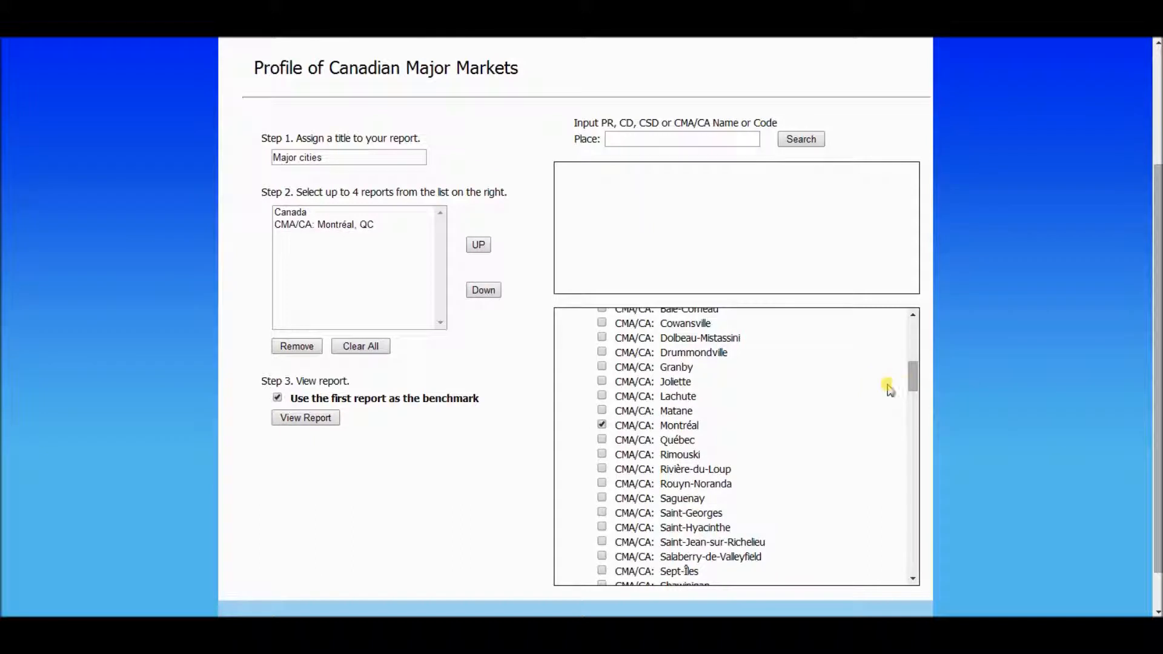
{"action": "left_click_drag", "start_coordinate": [908, 384], "coordinate": [908, 552]}
{"action": "left_click", "coordinate": [602, 484]}
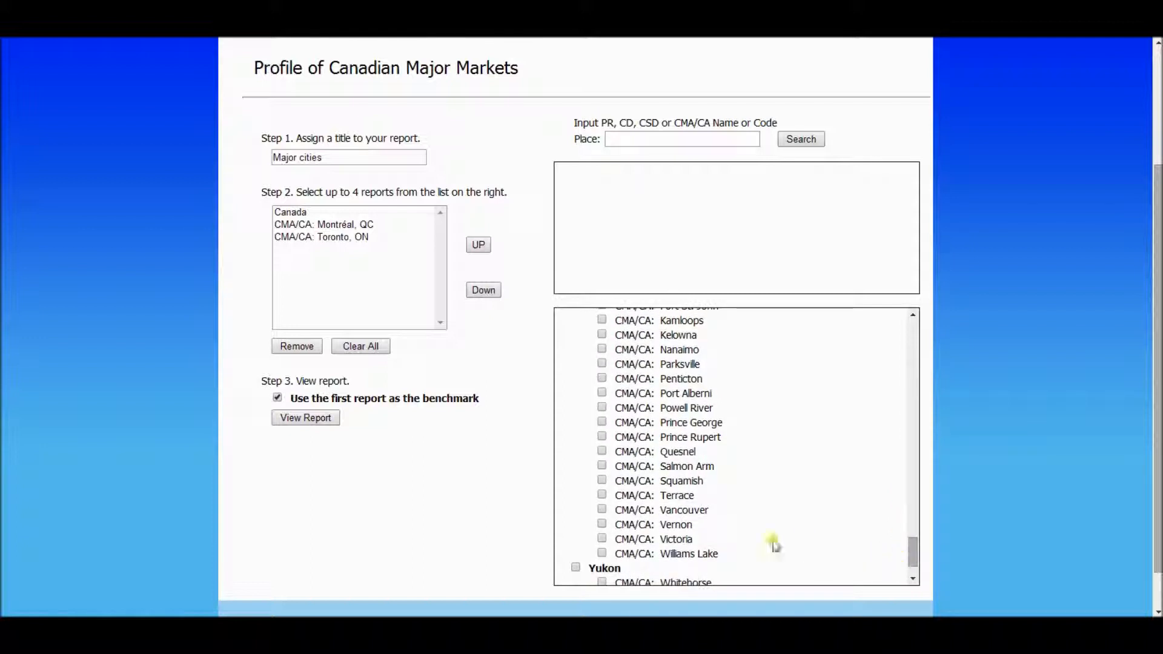
{"action": "left_click", "coordinate": [597, 509]}
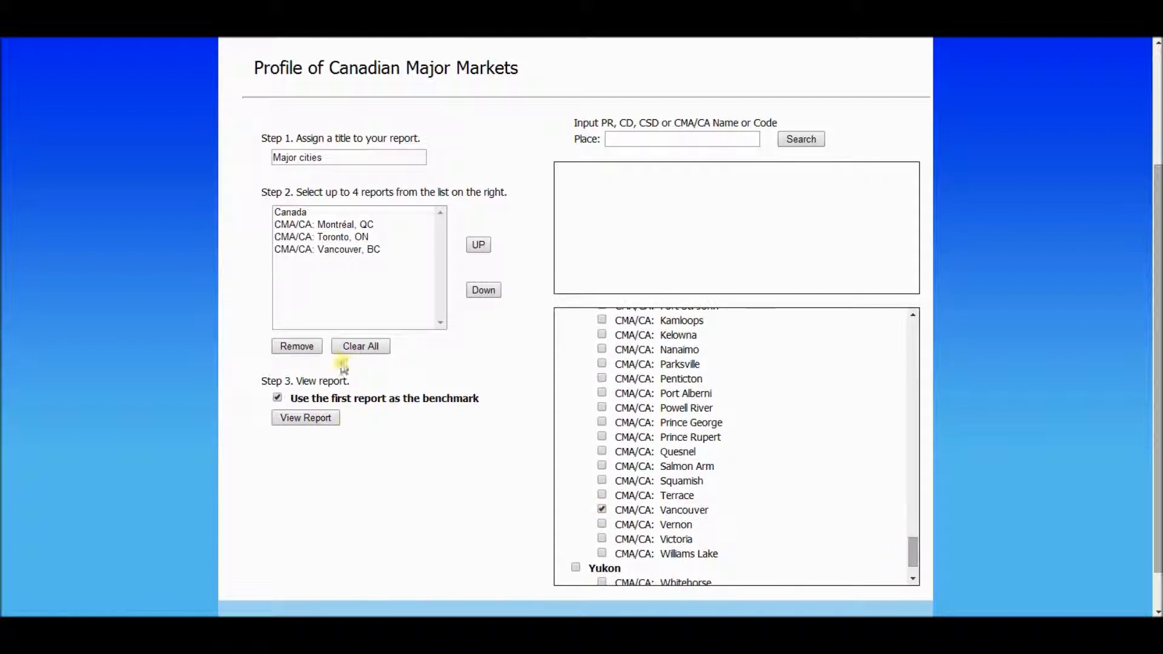
{"action": "left_click", "coordinate": [318, 425]}
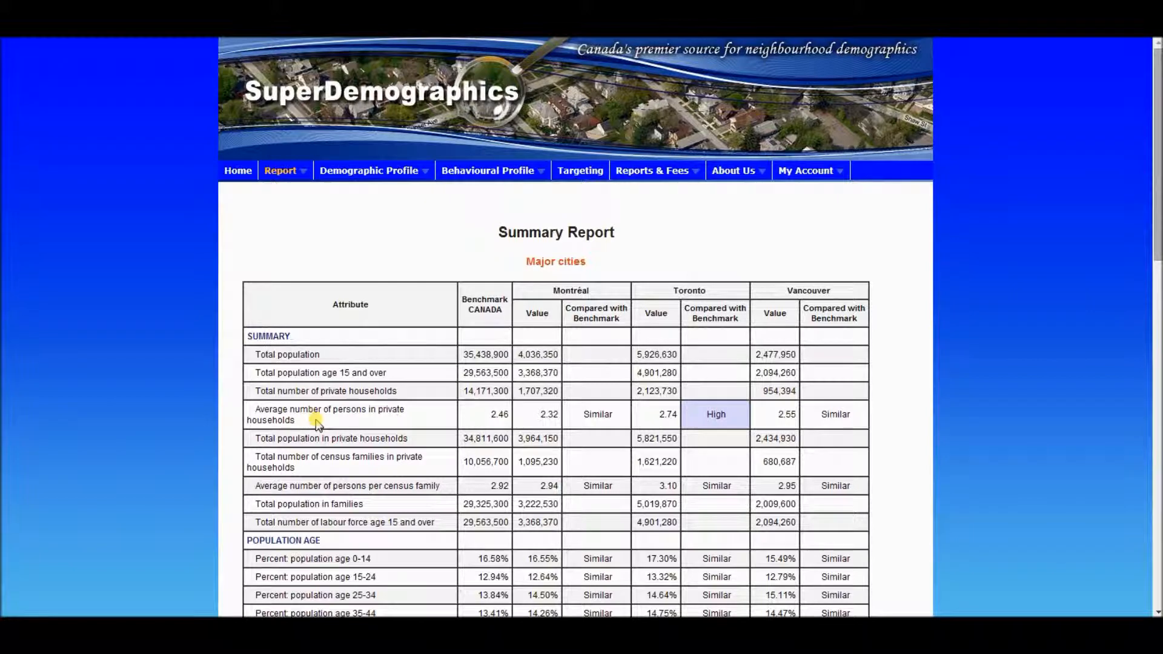